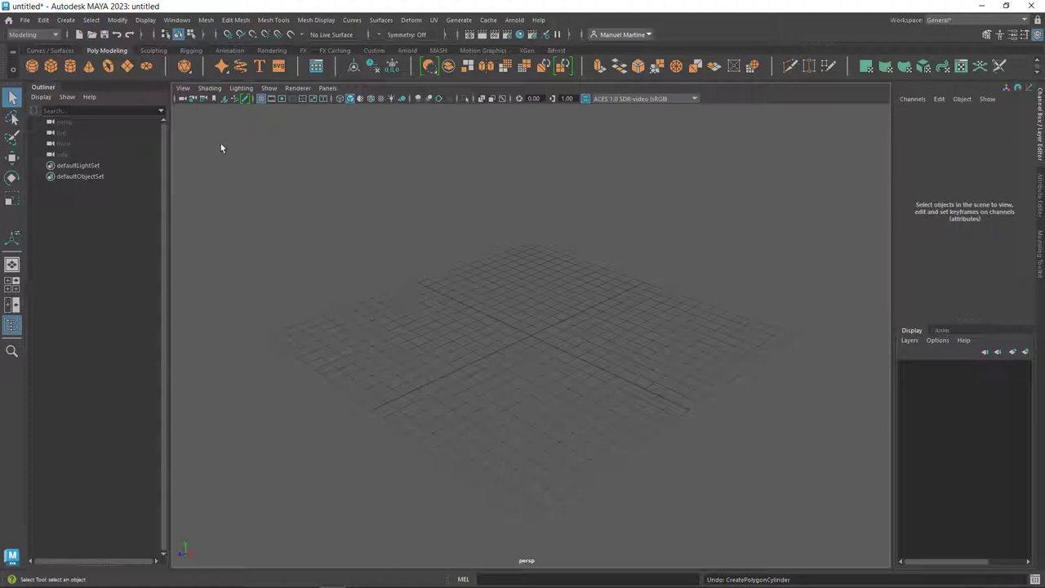
- Add pCube1 from the Polygon Cube shelf icon, frame it, and switch to the front orthographic view
click(50, 66)
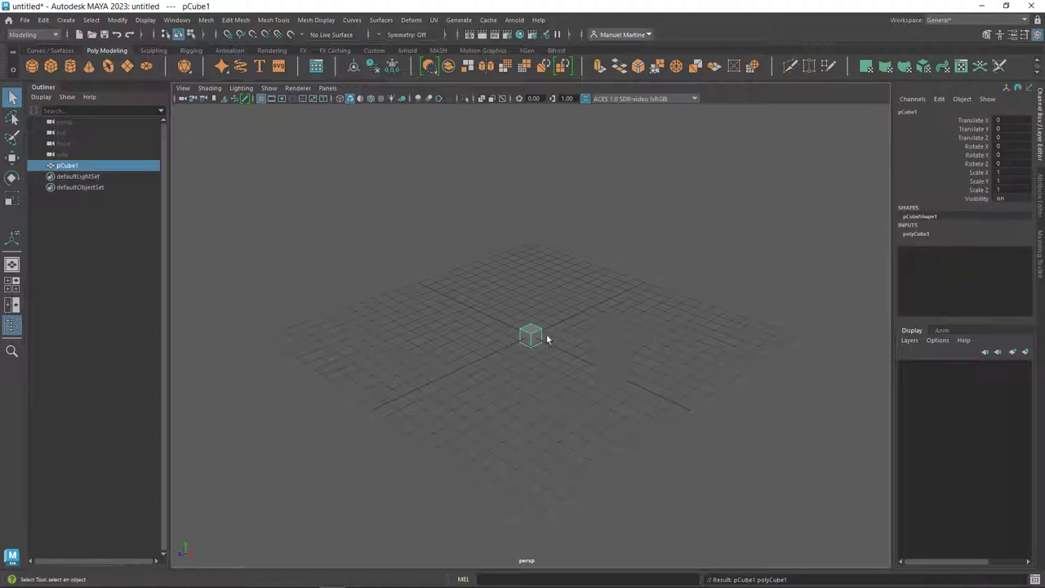
key(f)
scroll(570, 379, down, 2)
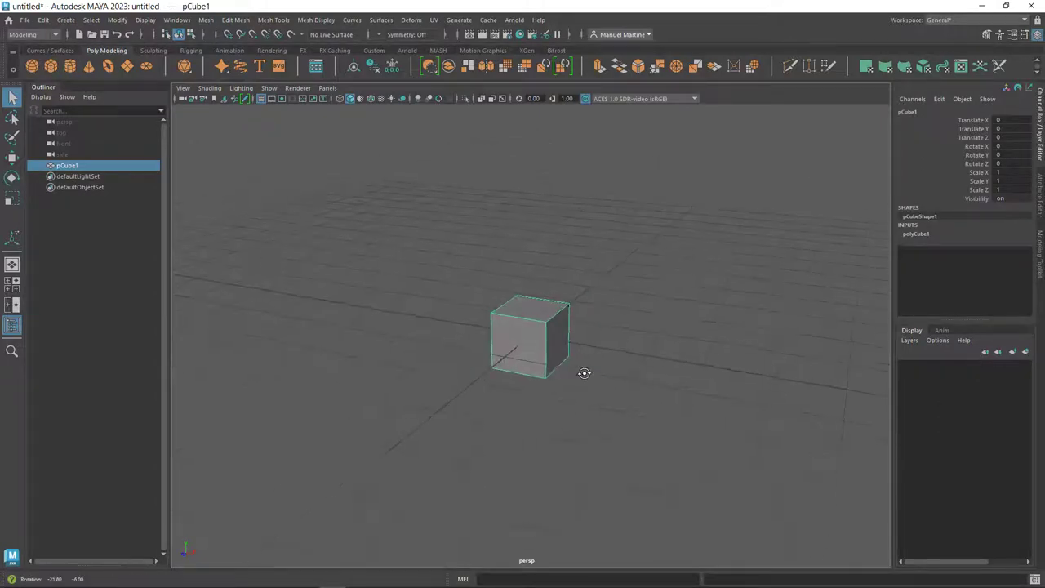
key(space)
mouse_move(563, 344)
mouse_down()
mouse_move(564, 393)
mouse_move(565, 373)
mouse_up()
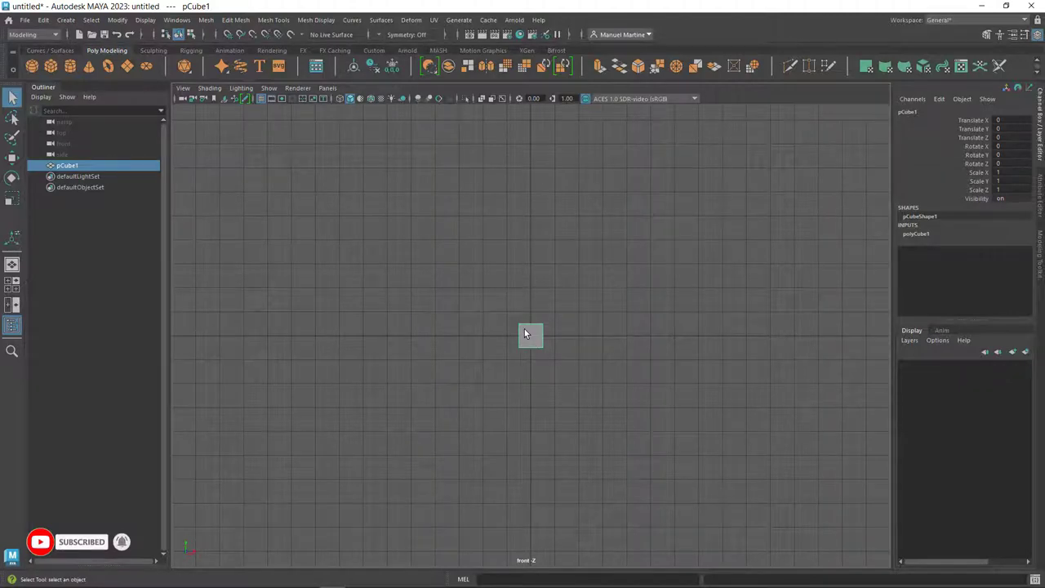
- Move one side's vertices onto the centre line and stretch the right end about 4.2 units along X
mouse_move(531, 335)
right_down()
mouse_move(516, 304)
mouse_move(480, 279)
right_up()
drag(529, 310, 488, 397)
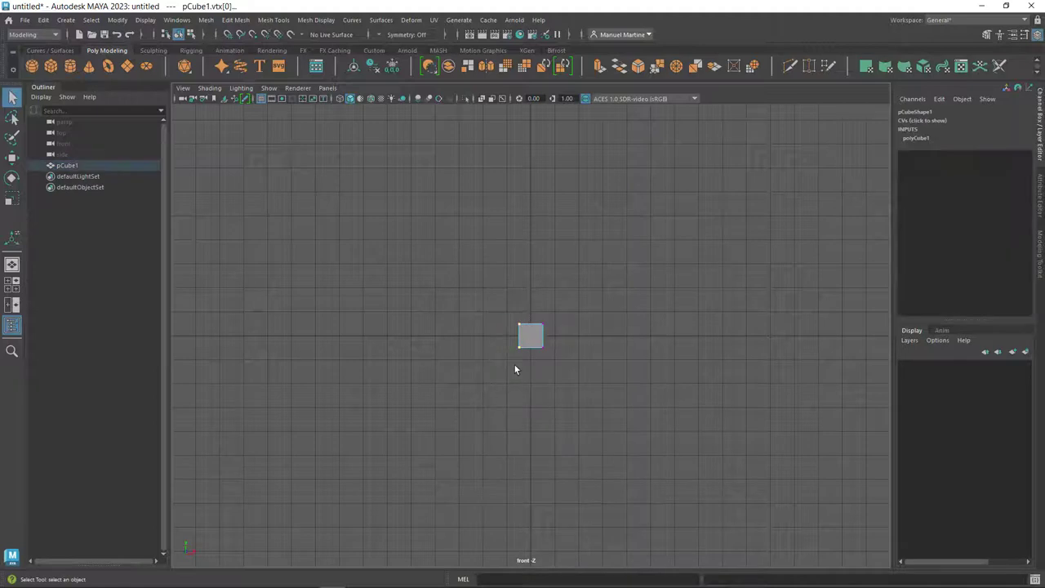
key(w)
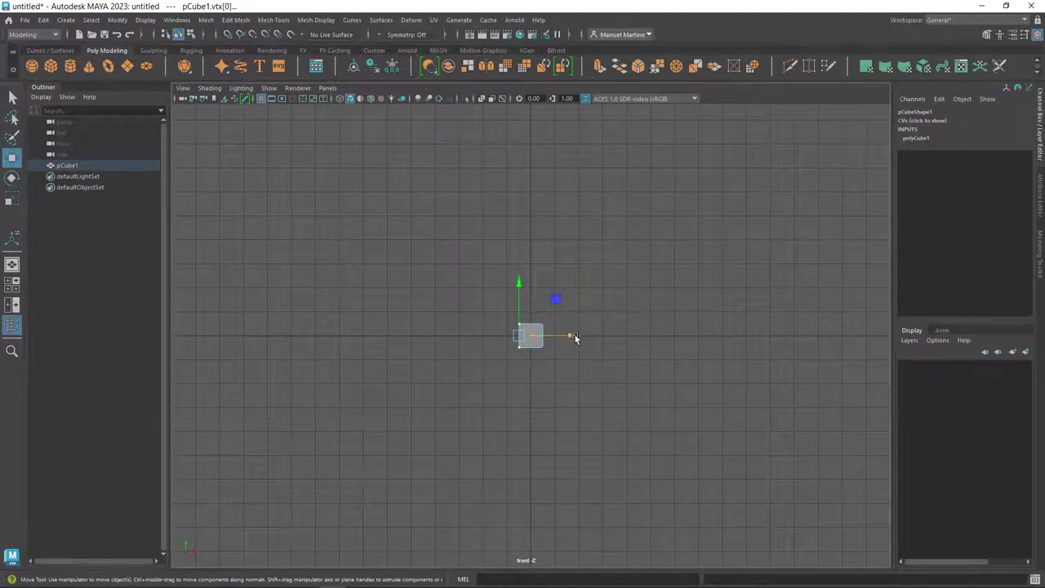
drag(575, 336, 536, 341)
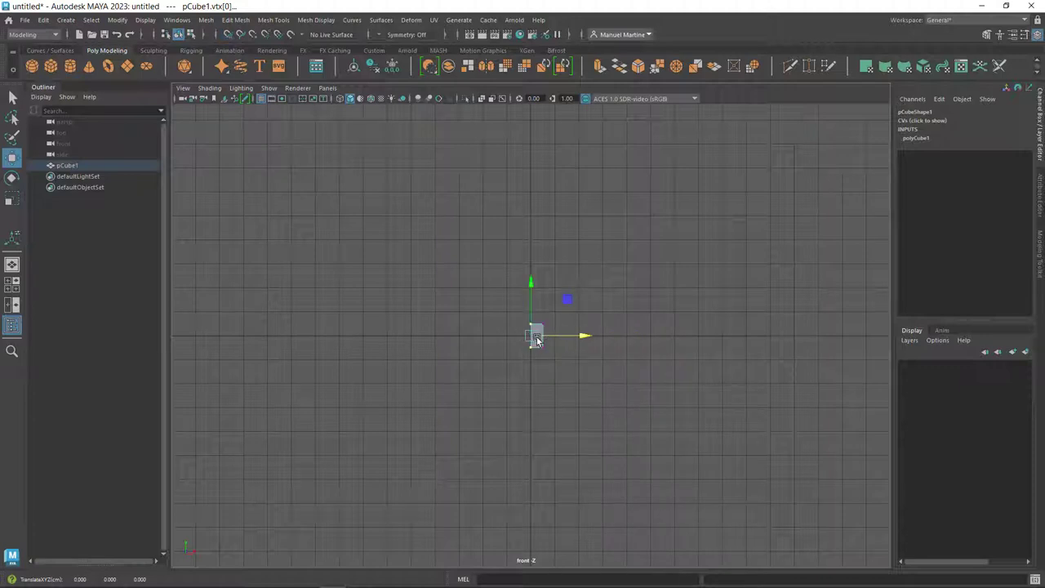
drag(534, 354, 684, 338)
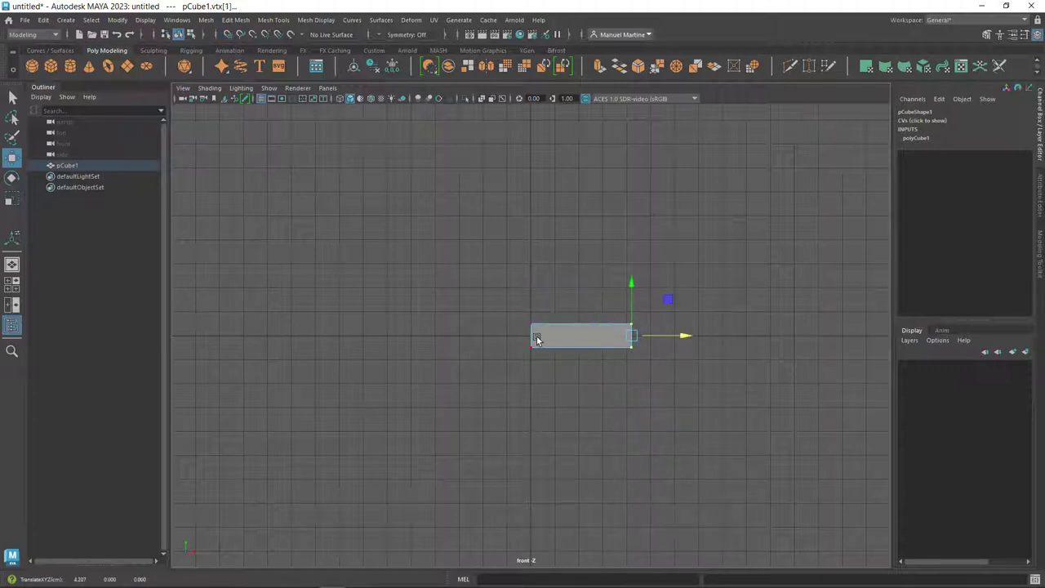
- Switch to the perspective view and orbit around the stretched box
key(space)
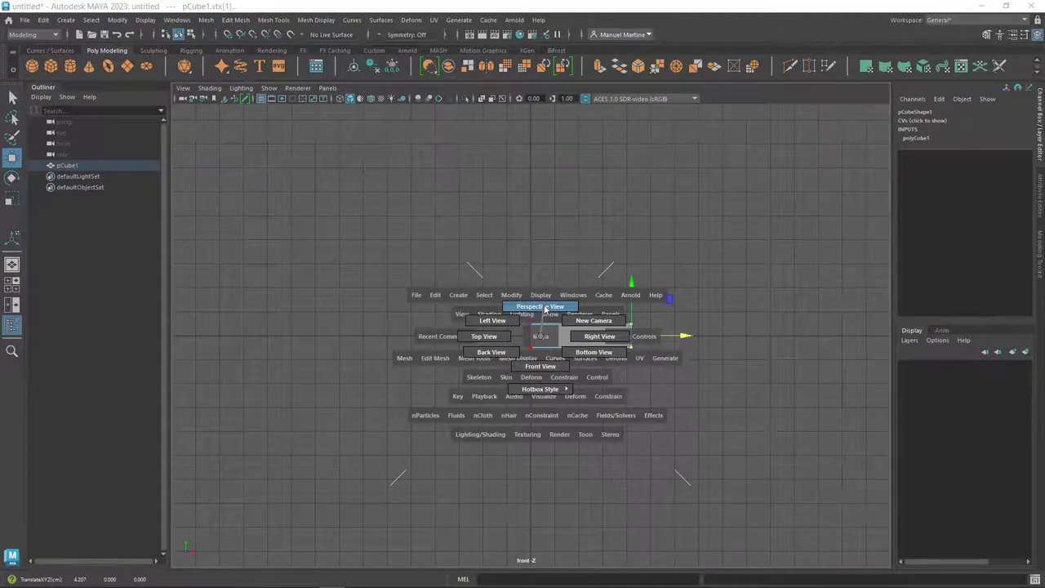
click(545, 308)
mouse_move(526, 363)
alt+mouse_down()
mouse_move(628, 364)
mouse_move(599, 357)
alt+mouse_up()
- Select the box's end face on the centre line in face mode and delete it
right_click(542, 333)
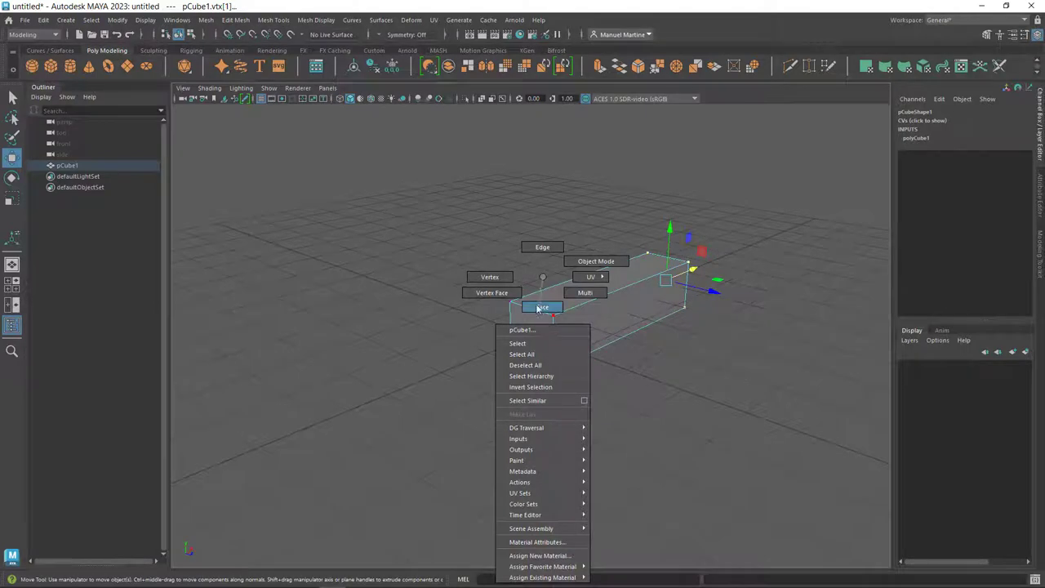
click(542, 306)
click(538, 339)
key(Delete)
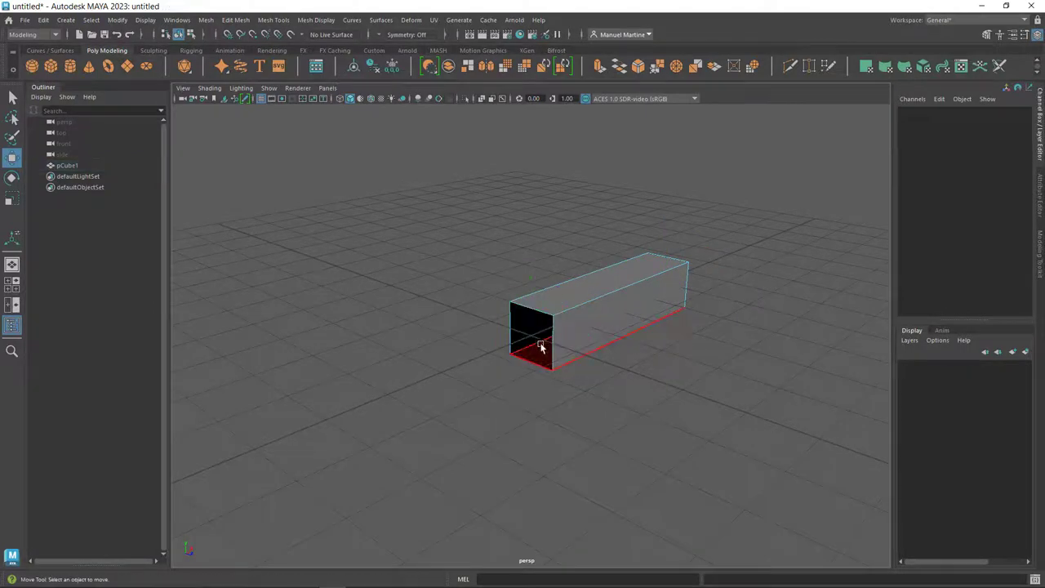
- Switch to the front orthographic view and return to Object Mode
key(space)
drag(572, 322, 572, 349)
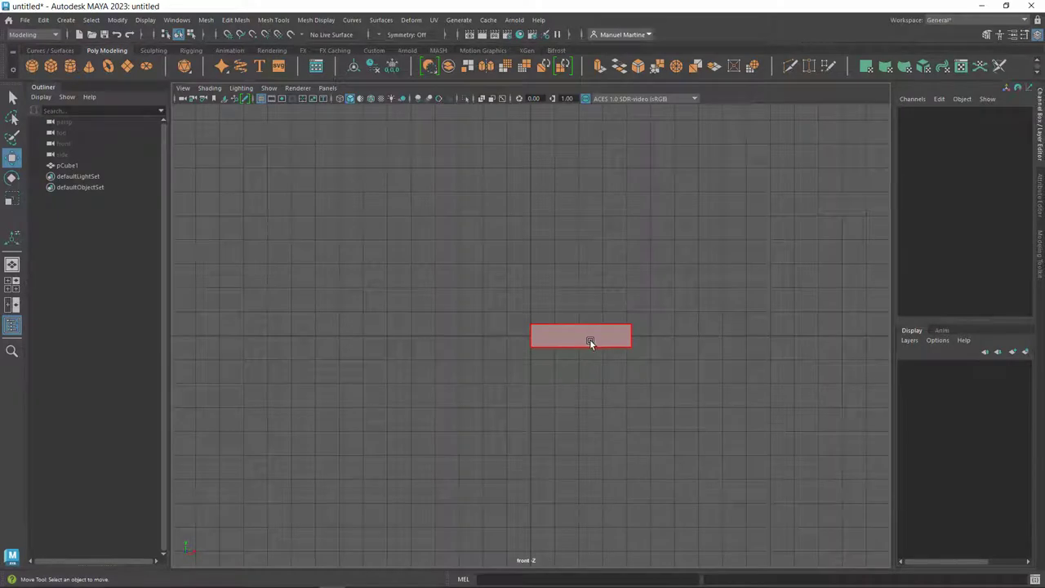
right_click(590, 342)
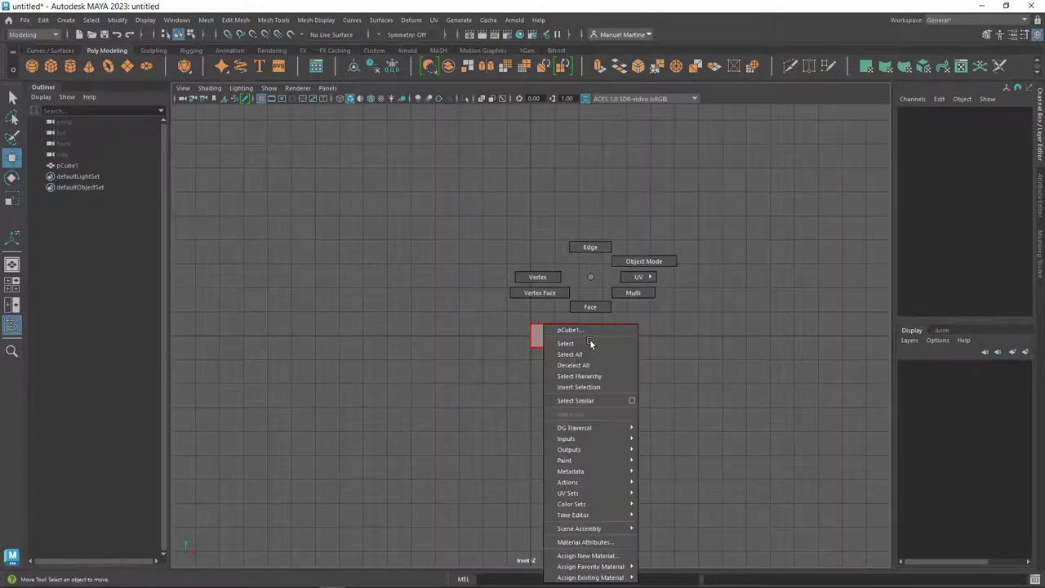
click(619, 263)
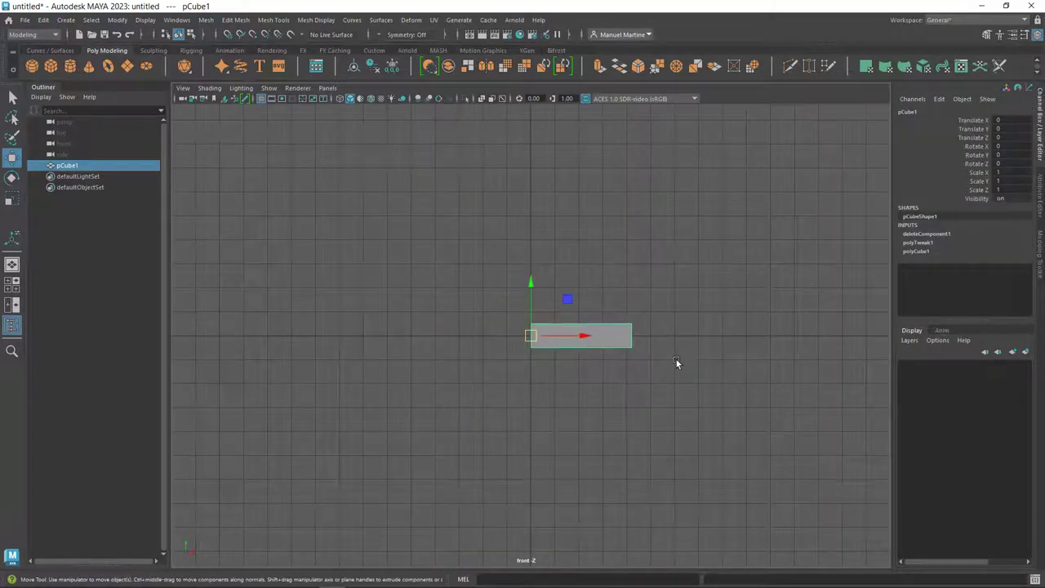
- Zoom in on the front view, then switch to perspective and tumble to see the open box from the side
alt+drag(597, 367, 594, 401)
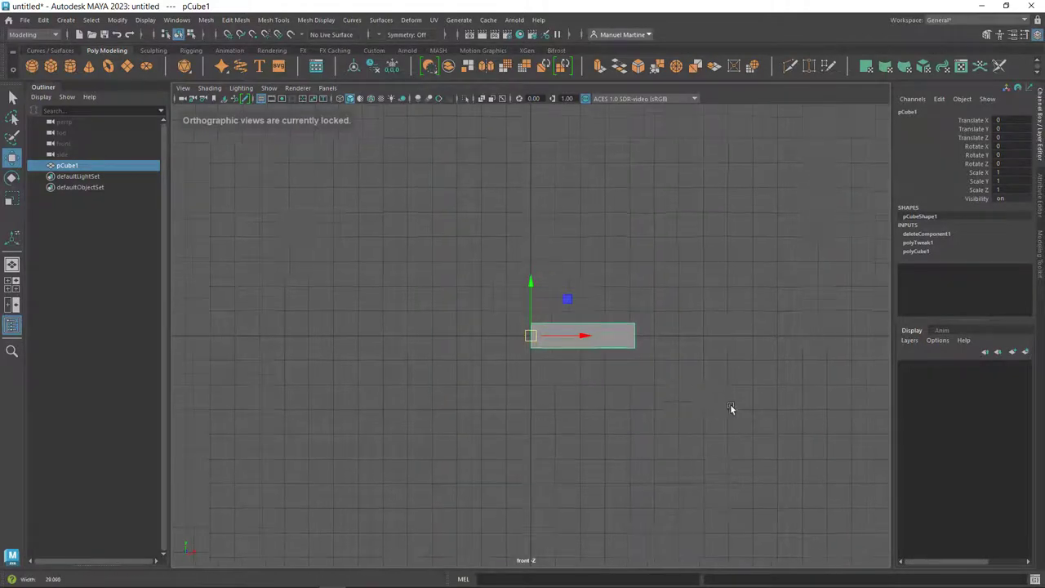
alt+right_drag(729, 404, 907, 455)
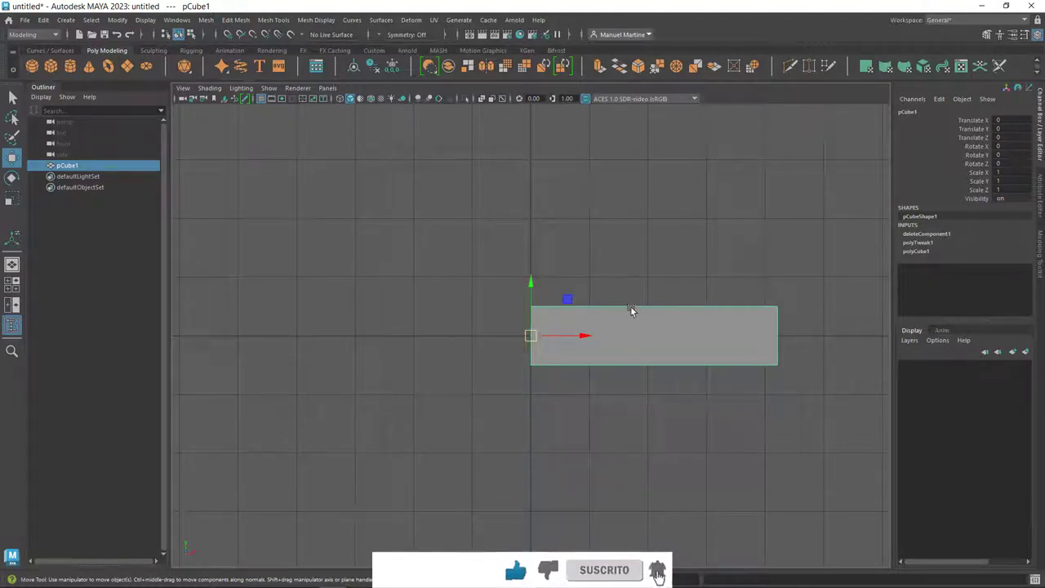
key(space)
drag(625, 313, 620, 285)
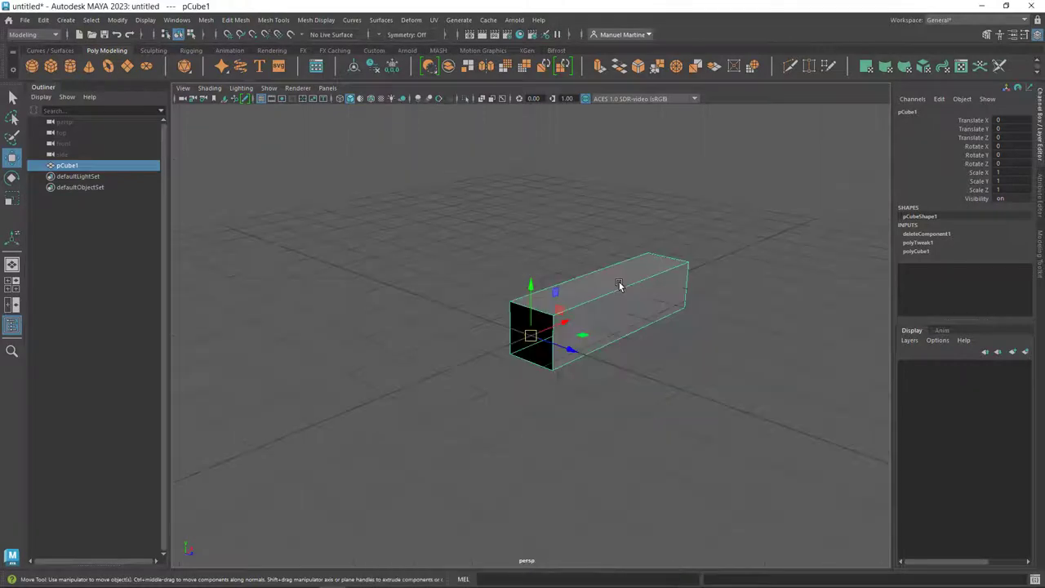
mouse_move(629, 366)
alt+mouse_down()
mouse_move(564, 362)
mouse_move(621, 351)
alt+mouse_up()
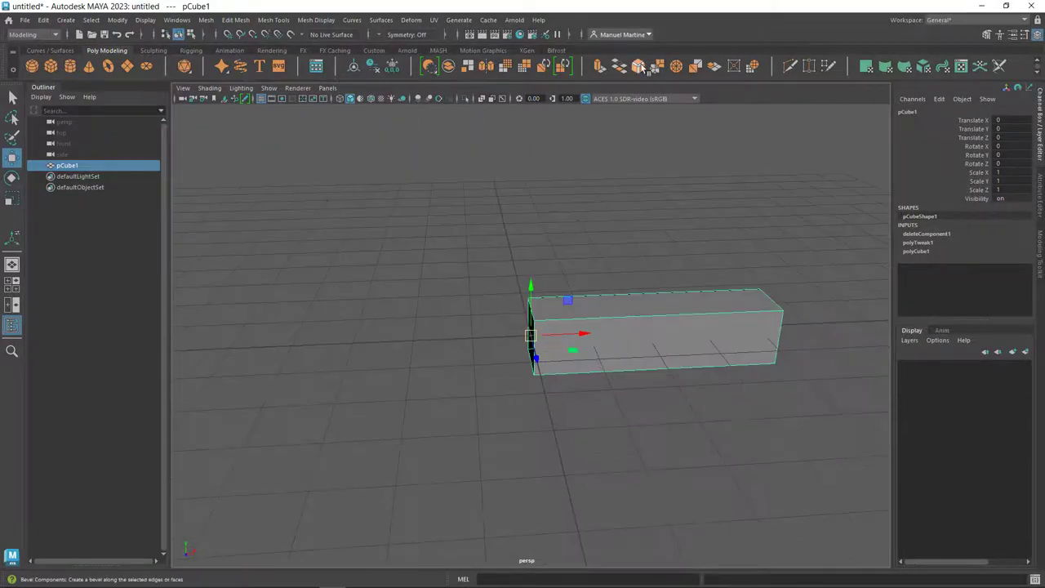
- Mirror the open box across X into one closed box and preview it smoothed with display modes 2 and 3
click(488, 66)
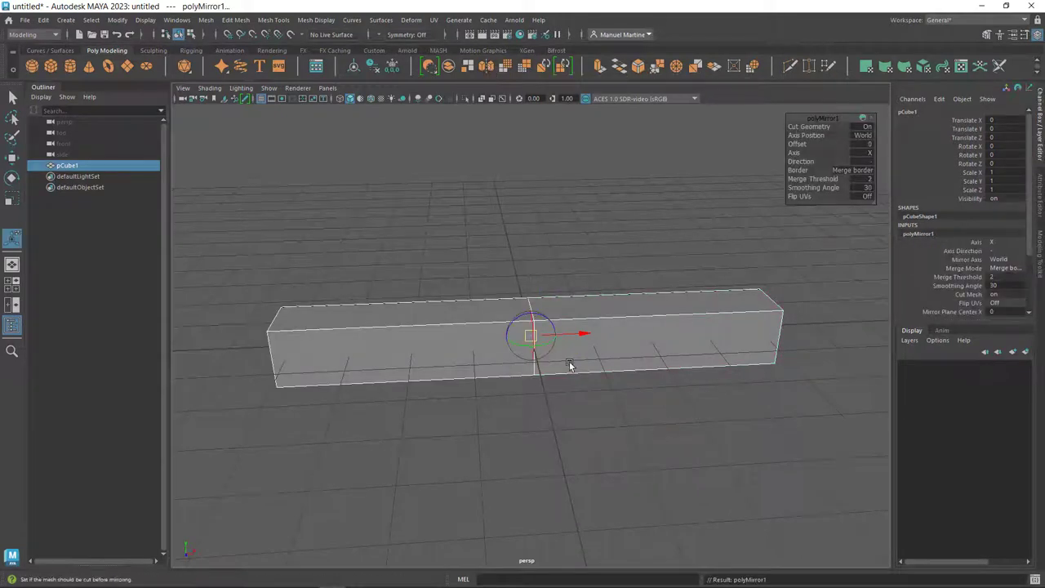
alt+drag(616, 376, 579, 369)
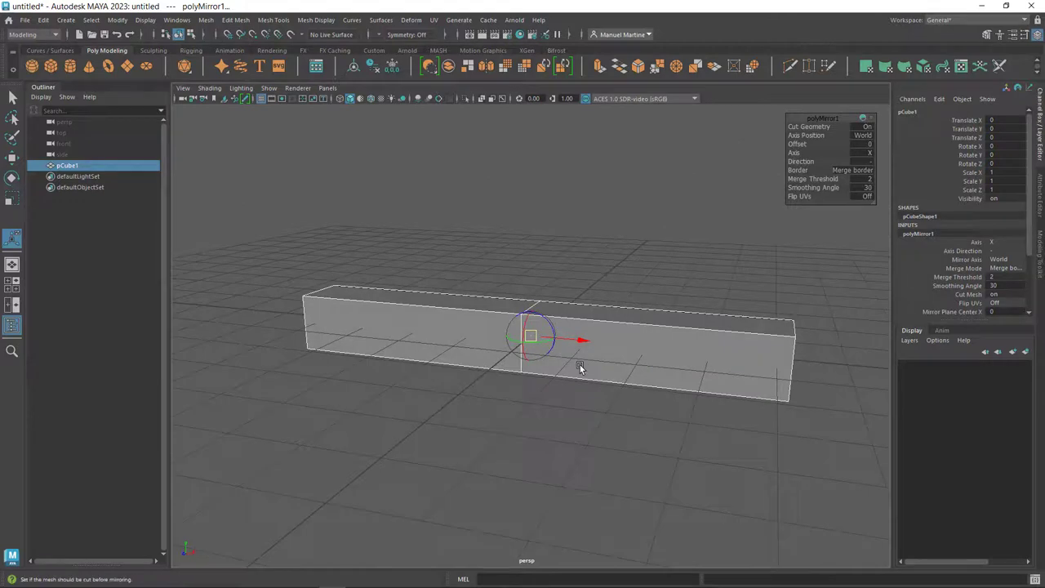
key(1)
key(2)
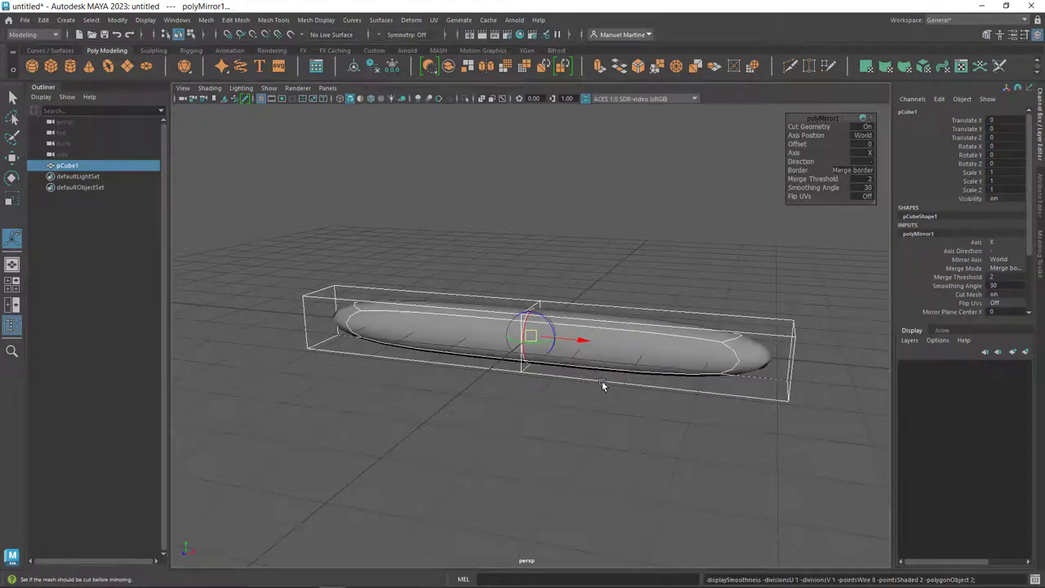
key(3)
- Orbit to a near-front view, then reselect the mesh and return it to hard-edged display mode 1
click(666, 429)
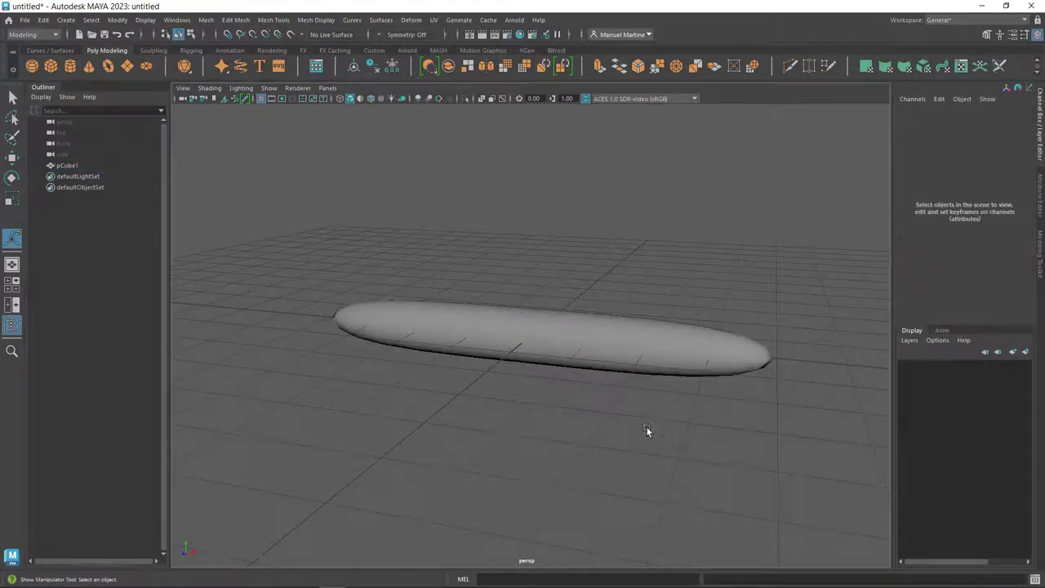
alt+drag(647, 426, 558, 421)
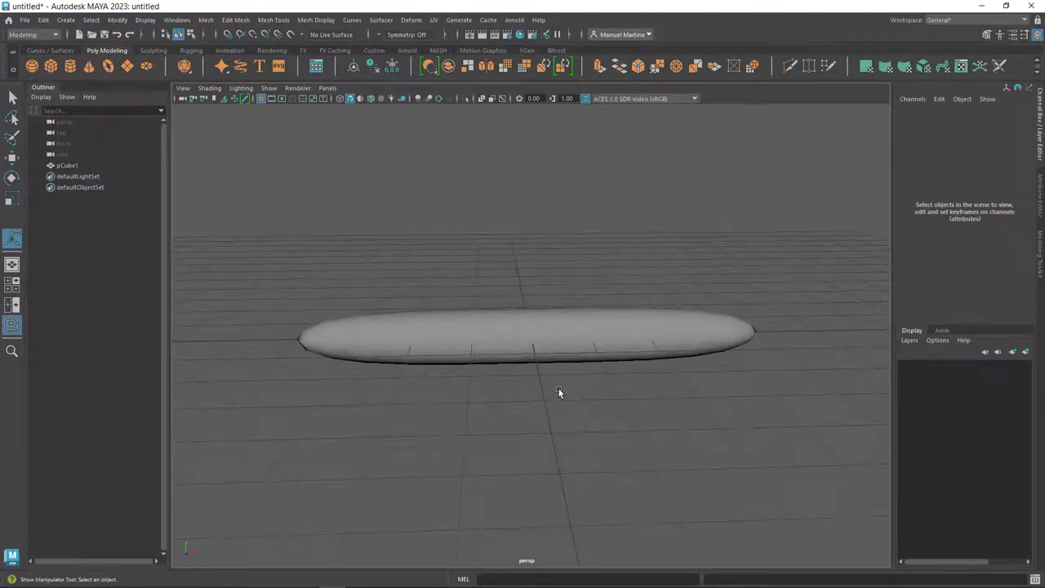
click(557, 347)
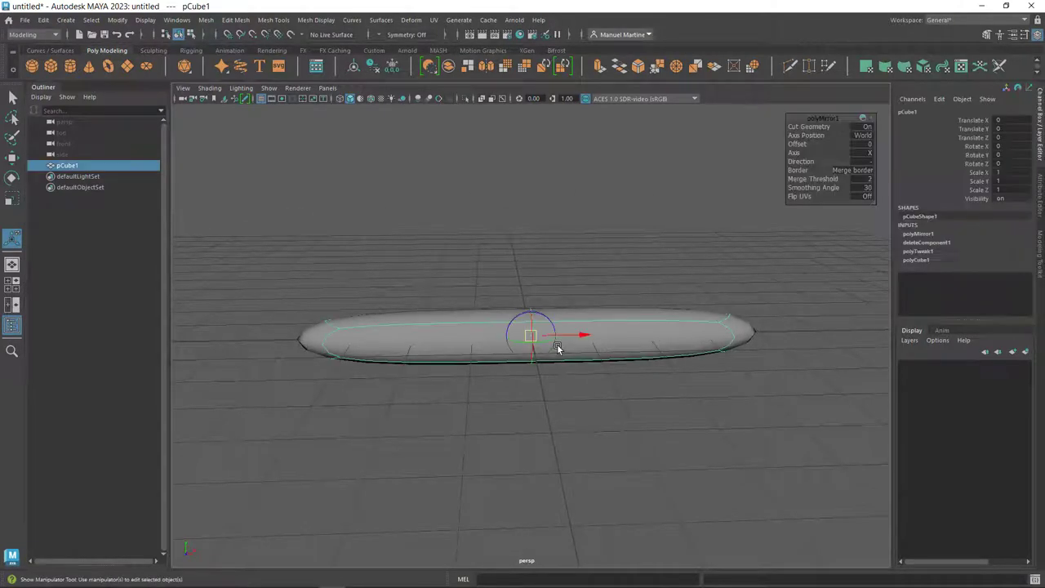
key(1)
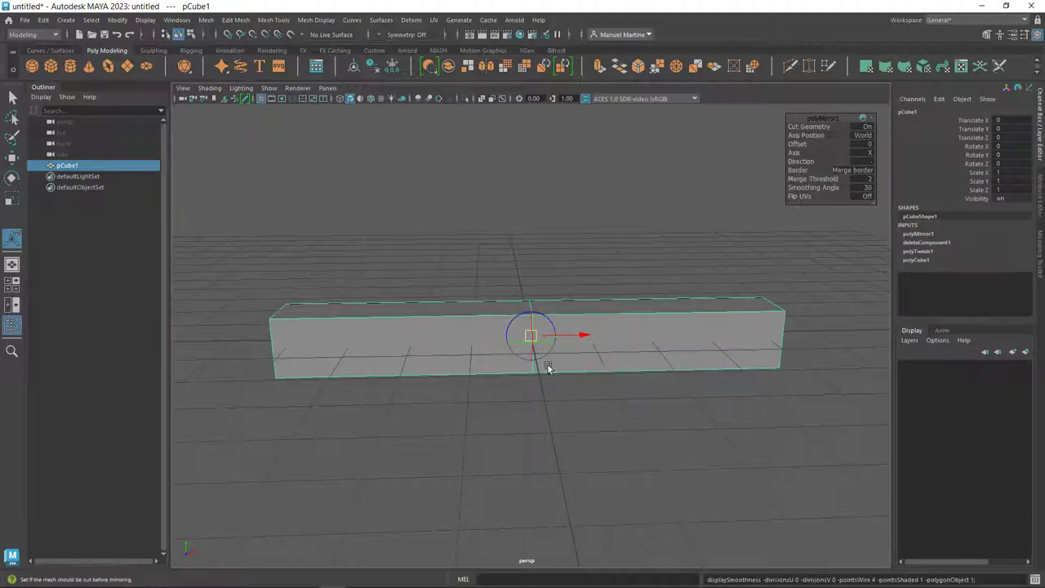
right_drag(533, 291, 536, 282)
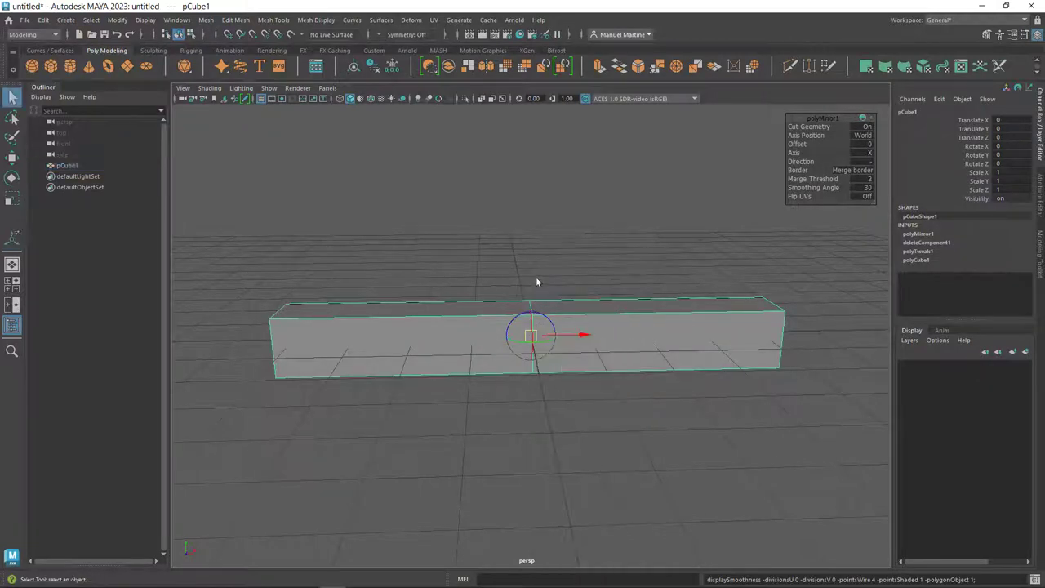
- Select the vertices at the box's left end and open the Display menu's Heads Up Display options
click(502, 325)
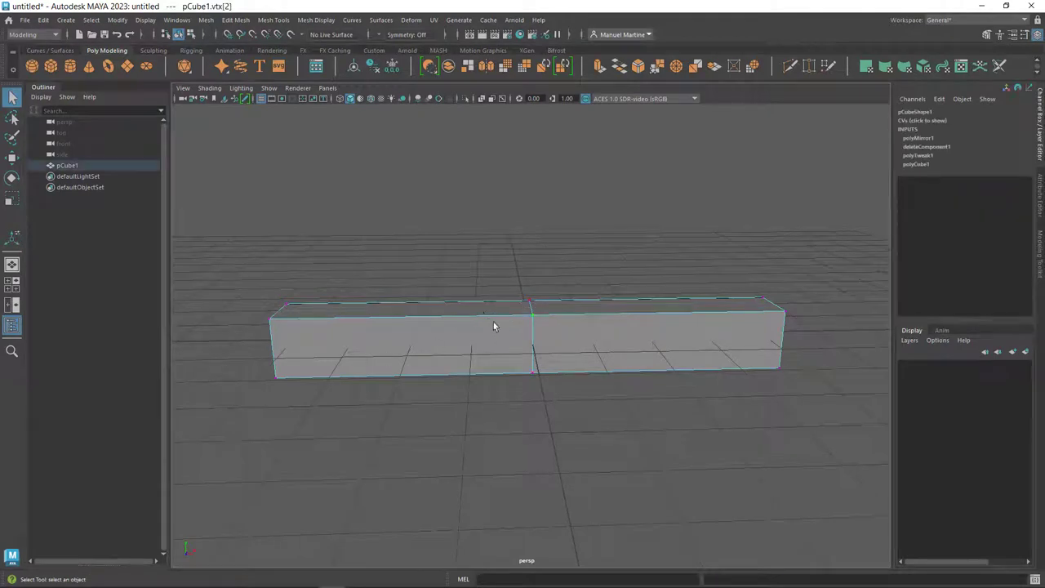
drag(456, 273, 135, 483)
alt+right_drag(513, 390, 588, 403)
mouse_move(588, 404)
alt+mouse_down()
mouse_move(578, 393)
mouse_move(580, 413)
alt+mouse_up()
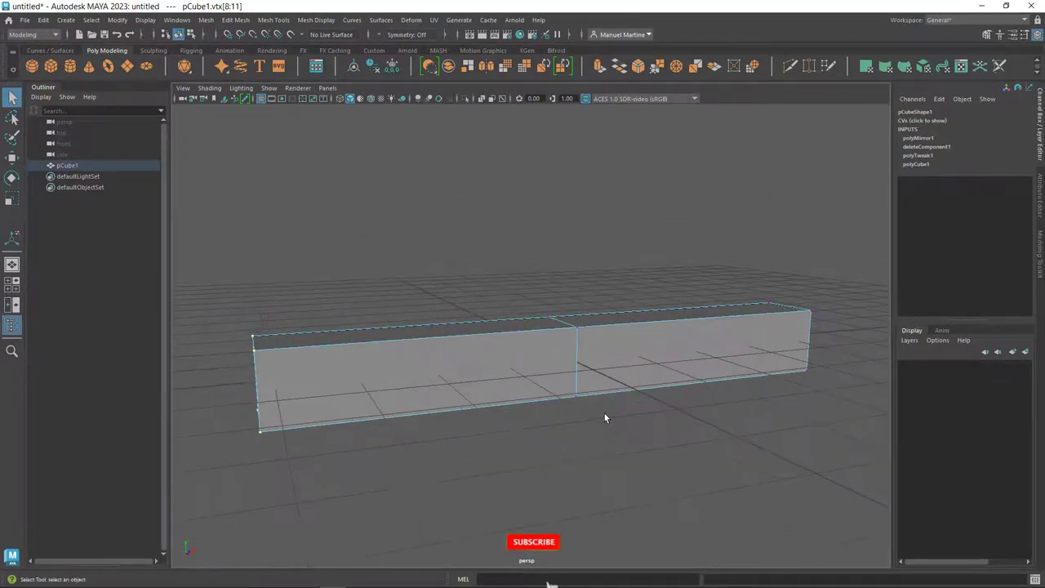
click(144, 21)
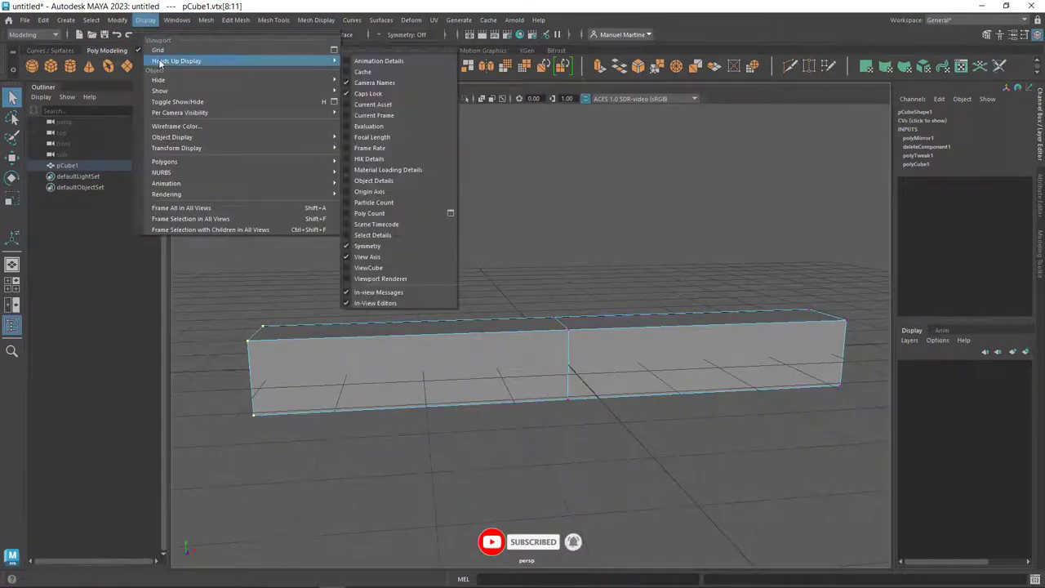
mouse_move(177, 62)
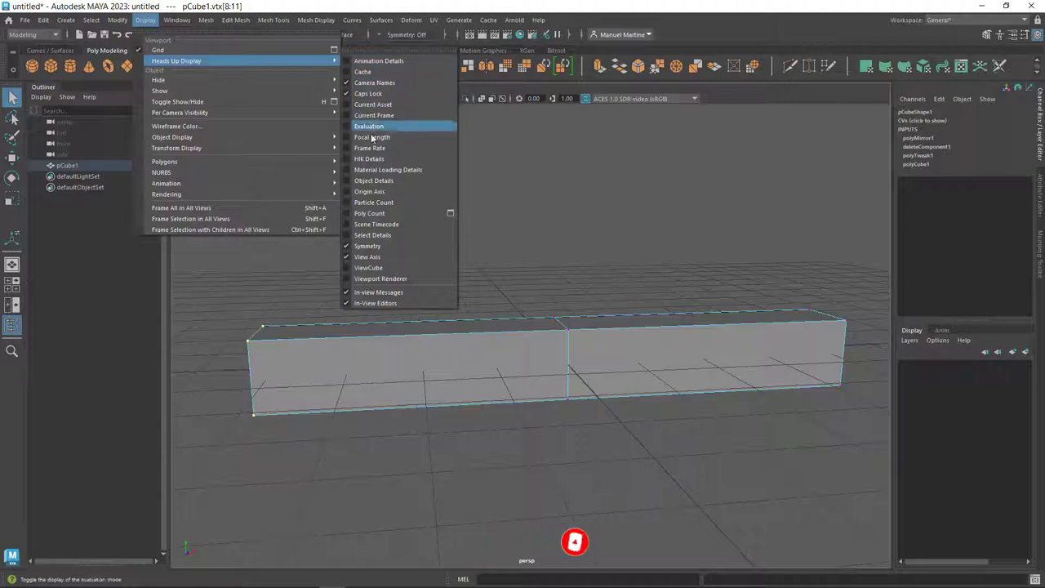
- Turn on the Poly Count overlay, showing 12 verts, 20 edges and 10 faces, and orbit the box
click(369, 213)
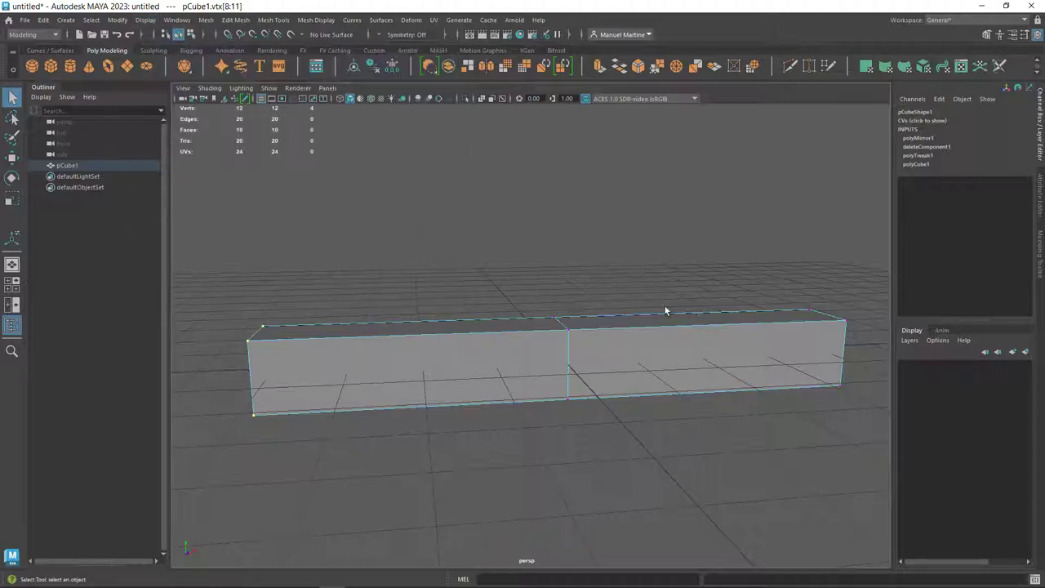
drag(572, 304, 541, 323)
mouse_move(607, 305)
alt+mouse_down()
mouse_move(509, 332)
mouse_move(429, 310)
mouse_move(492, 308)
mouse_move(449, 350)
alt+mouse_up()
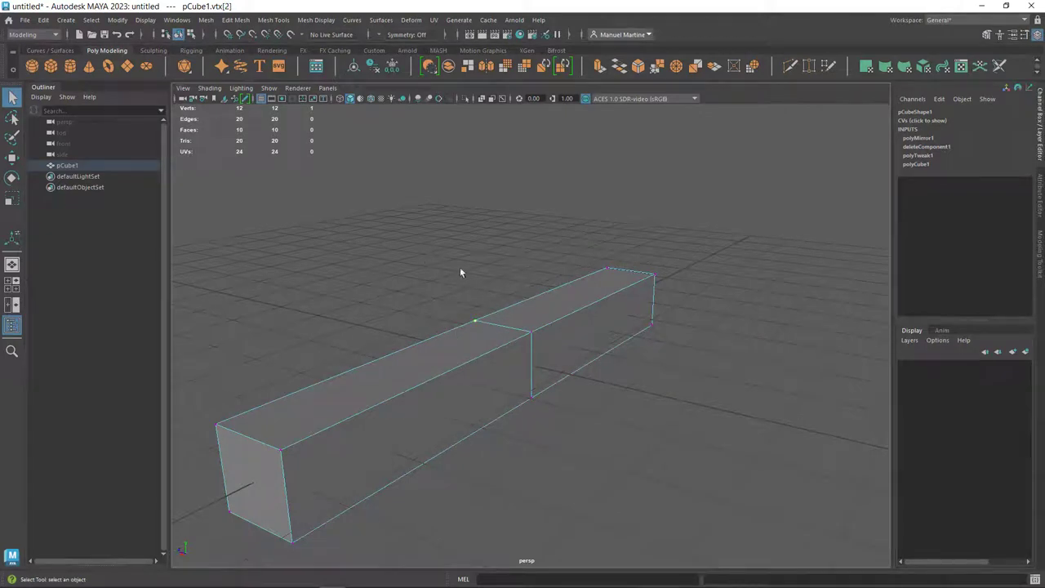
- Select a pair of vertices and expand polyMirror1 under INPUTS in the Channel Box
alt+drag(555, 343, 645, 290)
mouse_move(537, 416)
mouse_down()
mouse_move(563, 356)
mouse_move(533, 384)
mouse_move(557, 373)
mouse_move(417, 338)
mouse_move(399, 350)
mouse_move(477, 372)
mouse_move(555, 364)
mouse_move(546, 359)
mouse_up()
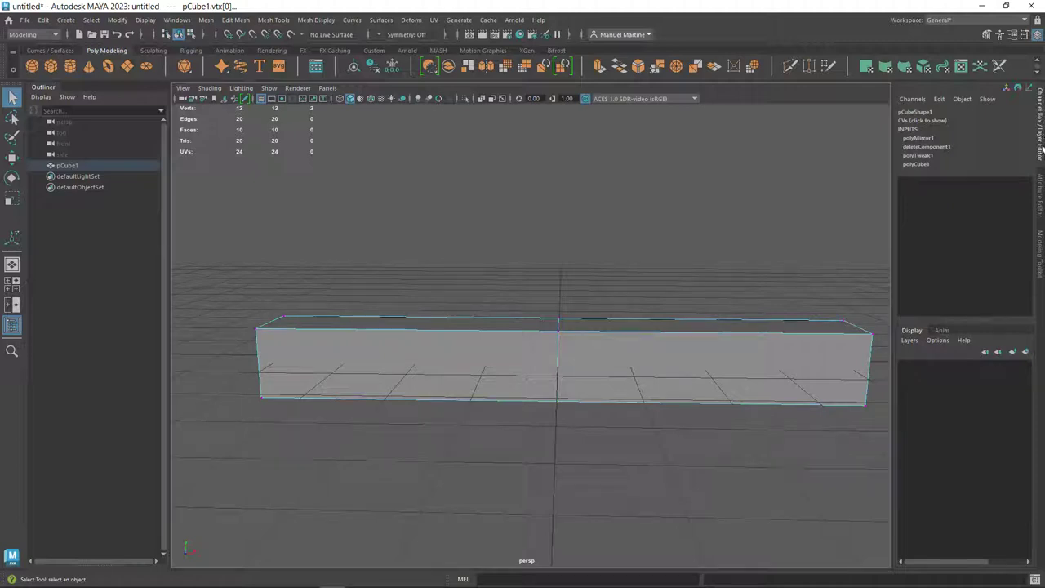
click(916, 140)
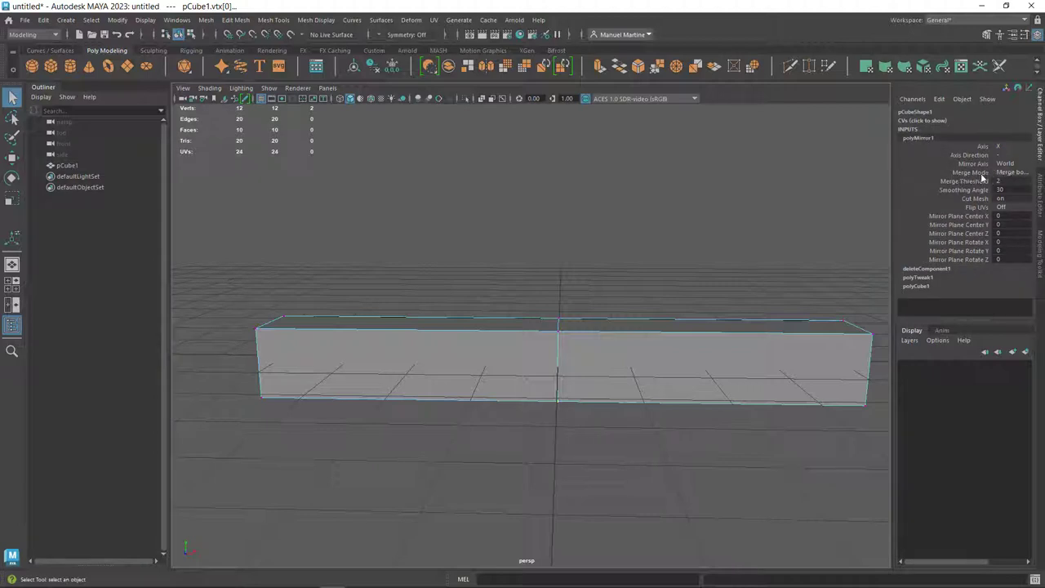
- Change polyMirror1's Merge Mode to 'Do not merge borders', raising the count to 16 verts and 24 edges
click(975, 173)
click(1007, 173)
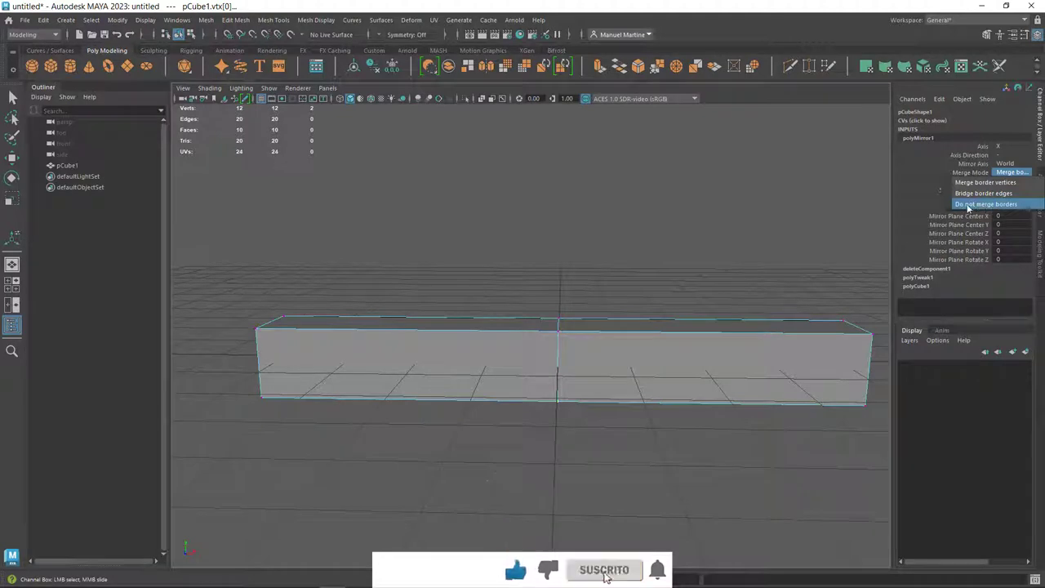
click(968, 204)
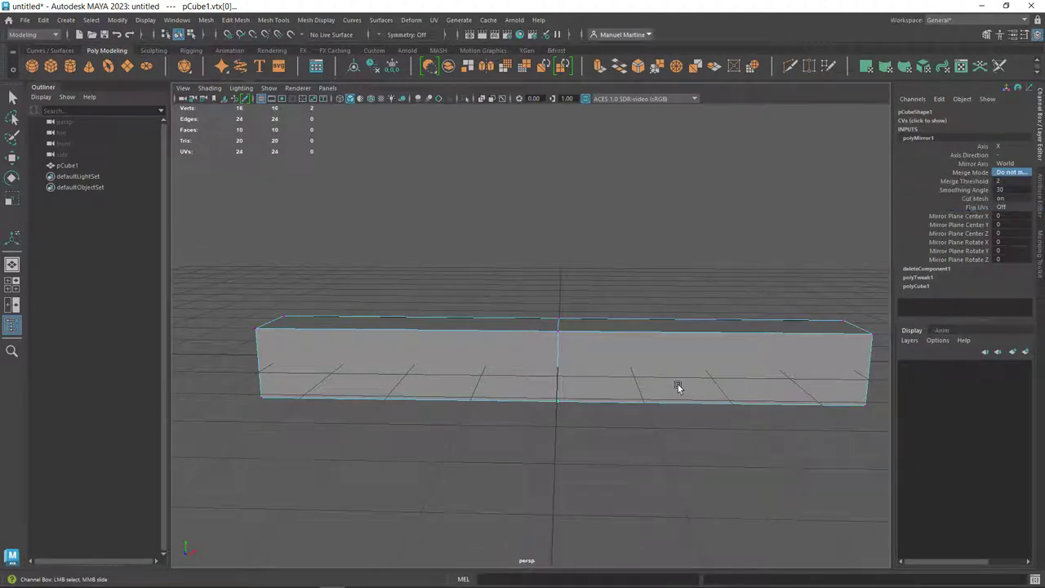
- Drag the top and bottom seam vertices right along X to open a gap between the unwelded halves
scroll(620, 421, up, 3)
mouse_move(684, 429)
alt+mouse_down()
mouse_move(655, 422)
mouse_move(665, 424)
alt+mouse_up()
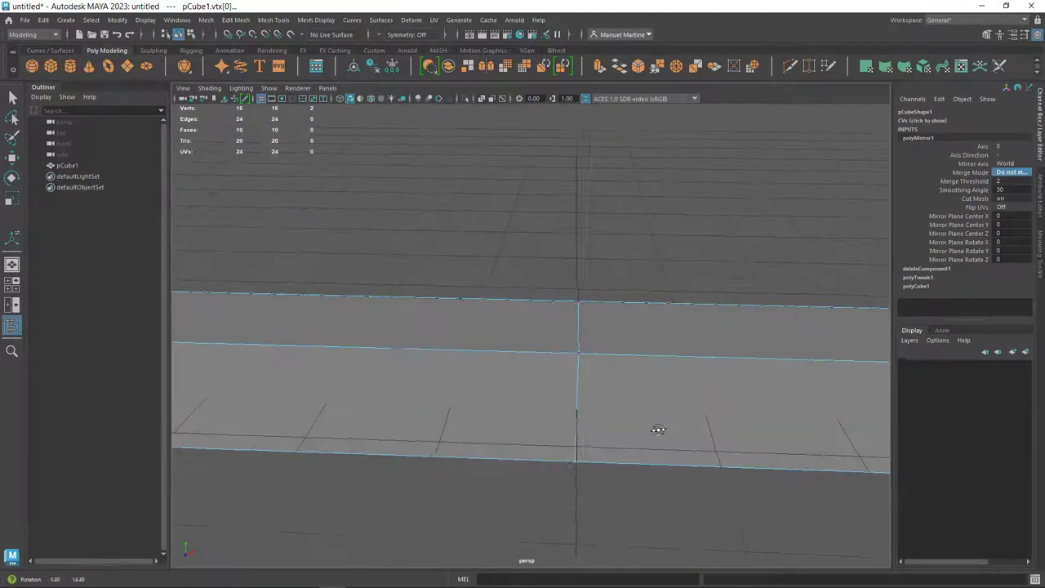
click(588, 345)
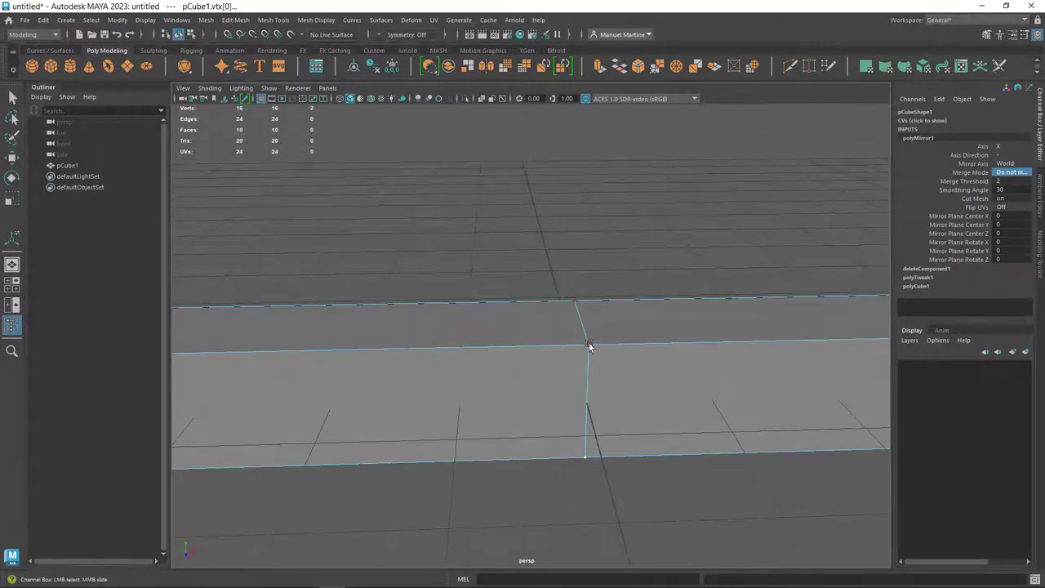
key(q)
key(w)
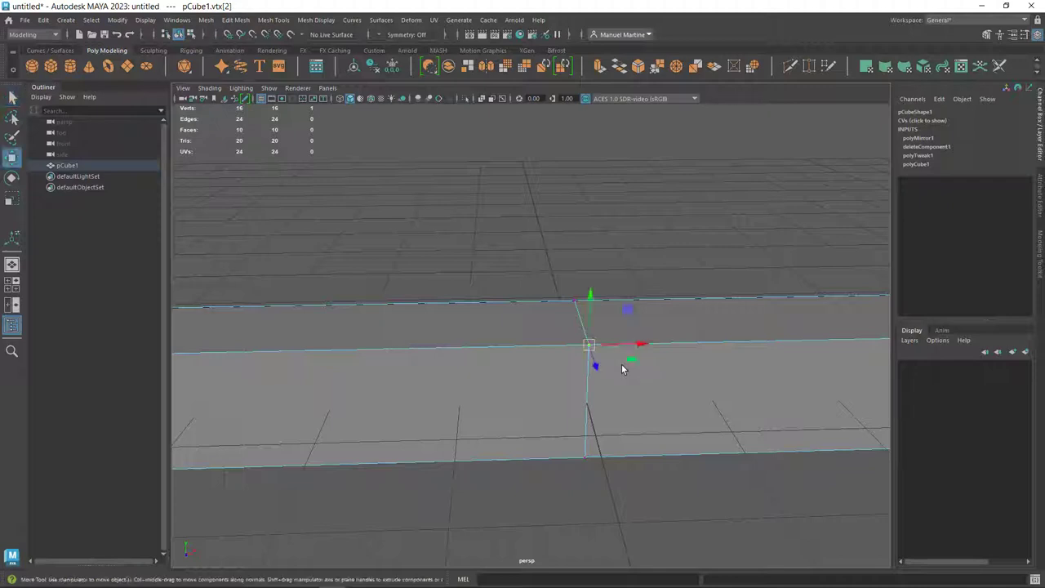
drag(642, 345, 683, 347)
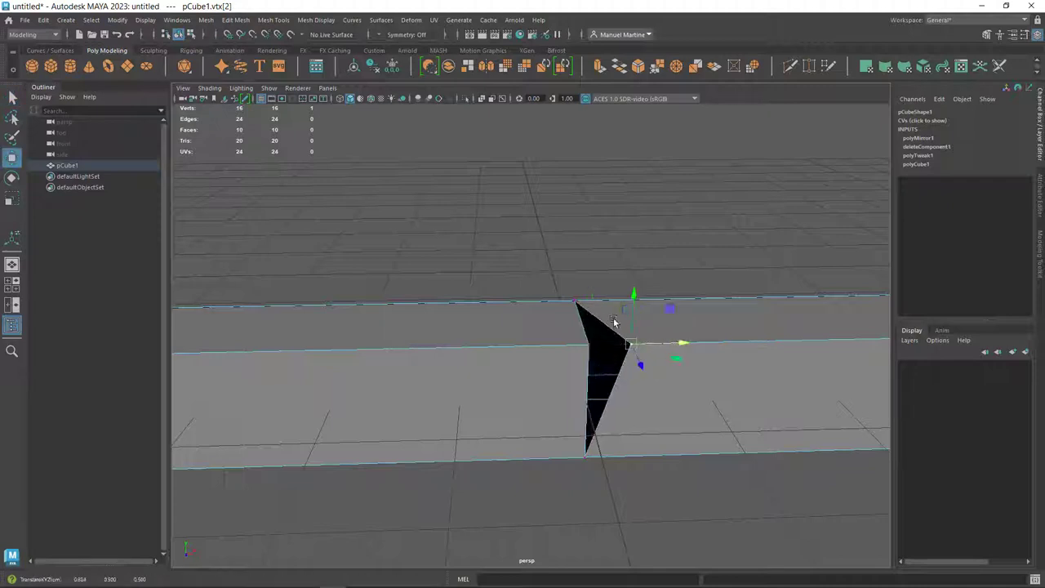
click(586, 459)
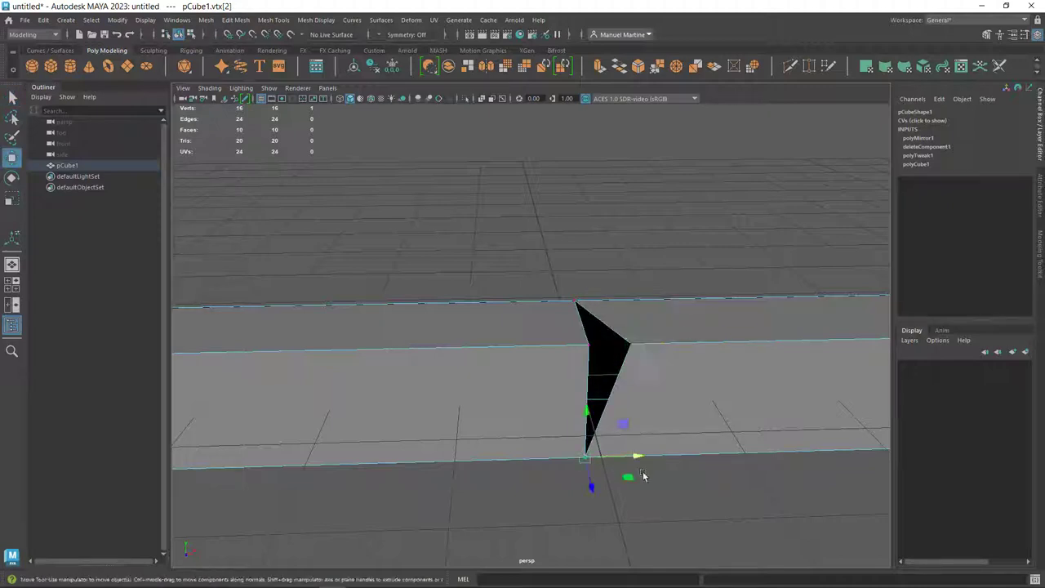
drag(632, 457, 667, 455)
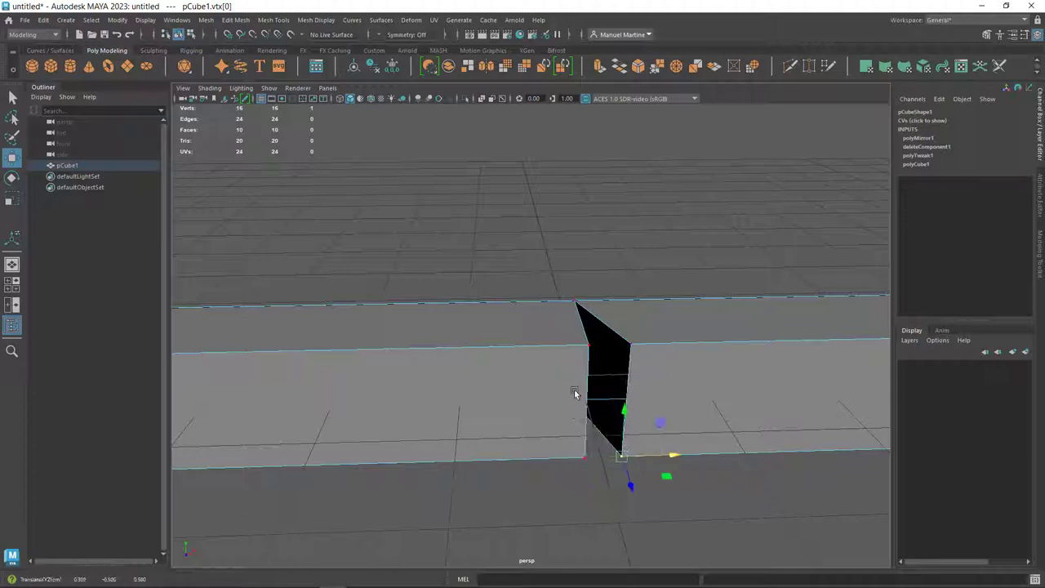
mouse_move(575, 393)
alt+mouse_down()
mouse_move(453, 411)
mouse_move(420, 389)
alt+mouse_up()
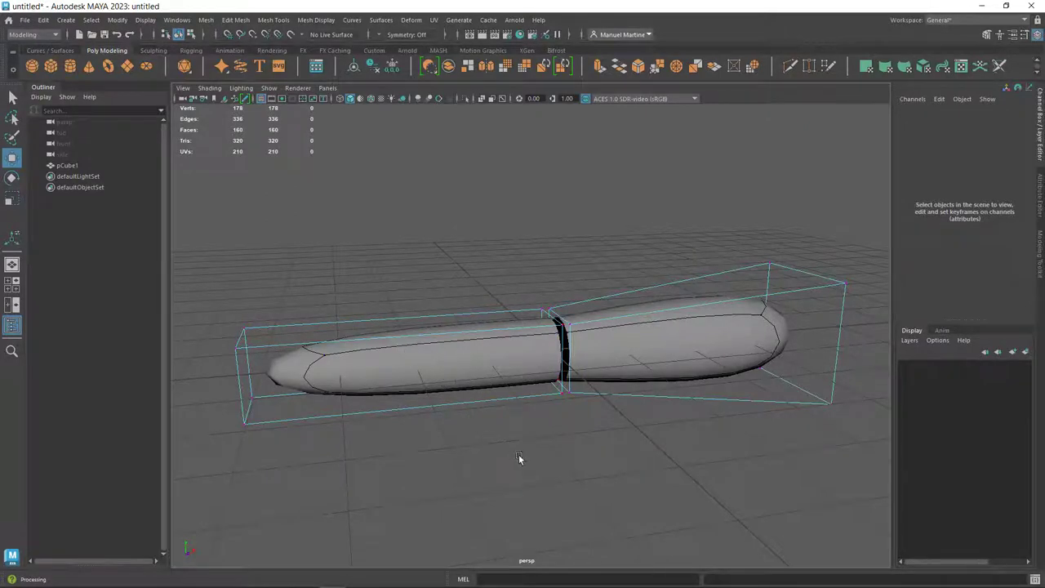
- Switch the mesh back to hard-edged low-poly display with key 1, then view both halves
mouse_move(532, 446)
alt+mouse_down()
mouse_move(488, 445)
mouse_move(602, 462)
alt+mouse_up()
scroll(571, 459, up, 5)
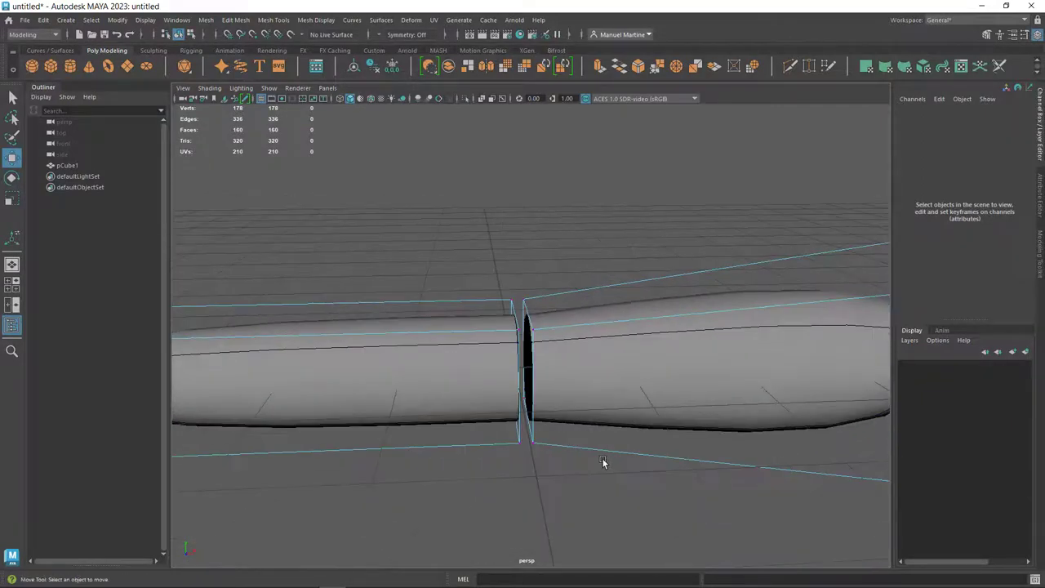
key(1)
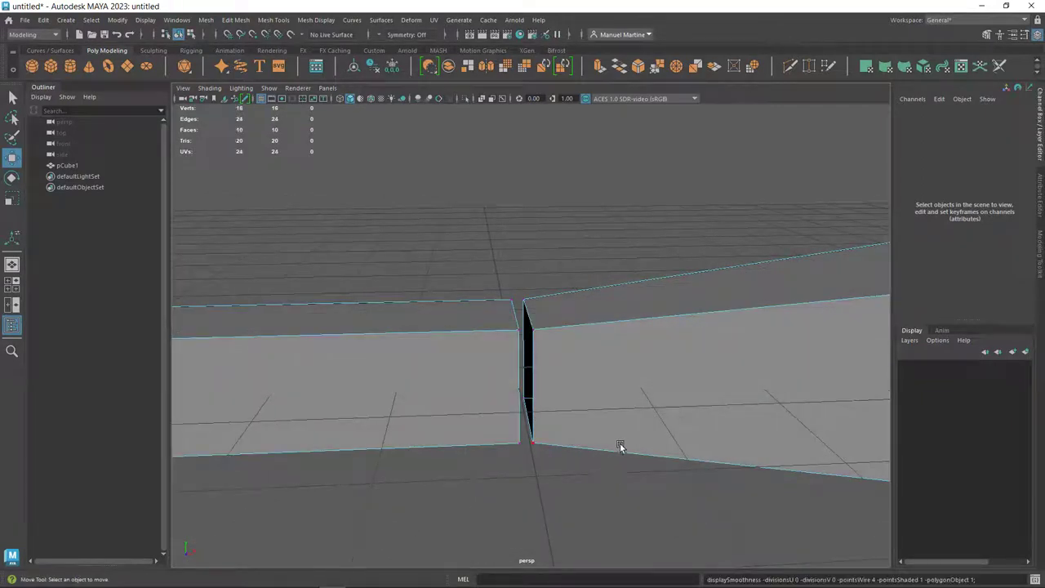
mouse_move(612, 449)
alt+right_down()
mouse_move(431, 424)
mouse_move(467, 419)
mouse_move(465, 428)
alt+right_up()
- Undo the seam vertex scale, vertex move and Merge Mode change, rejoining the halves at 12 verts
key(ctrl+z)
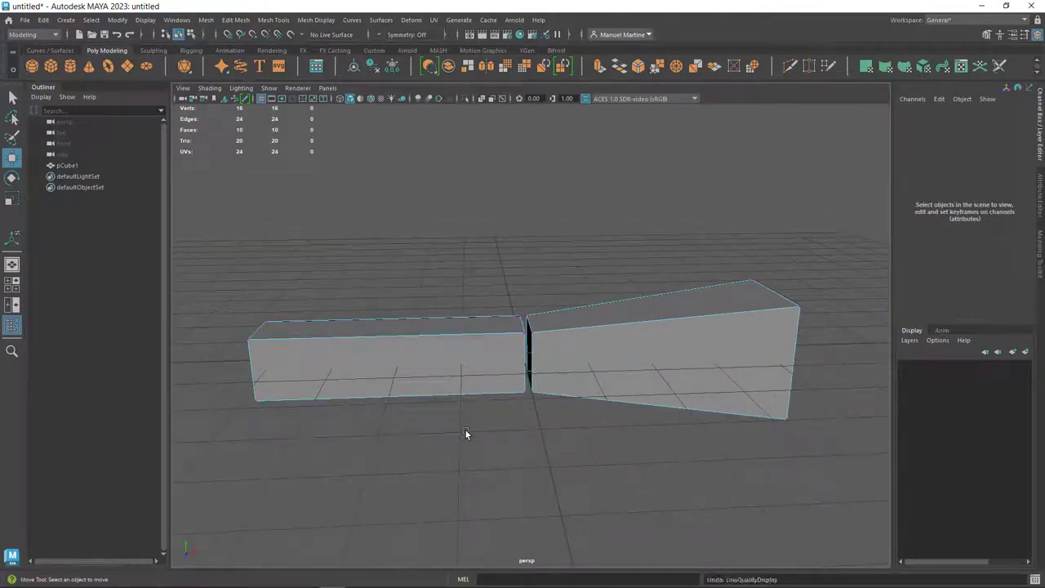
key(ctrl+z)
key(ctrl+z)
key(ctrl+z)
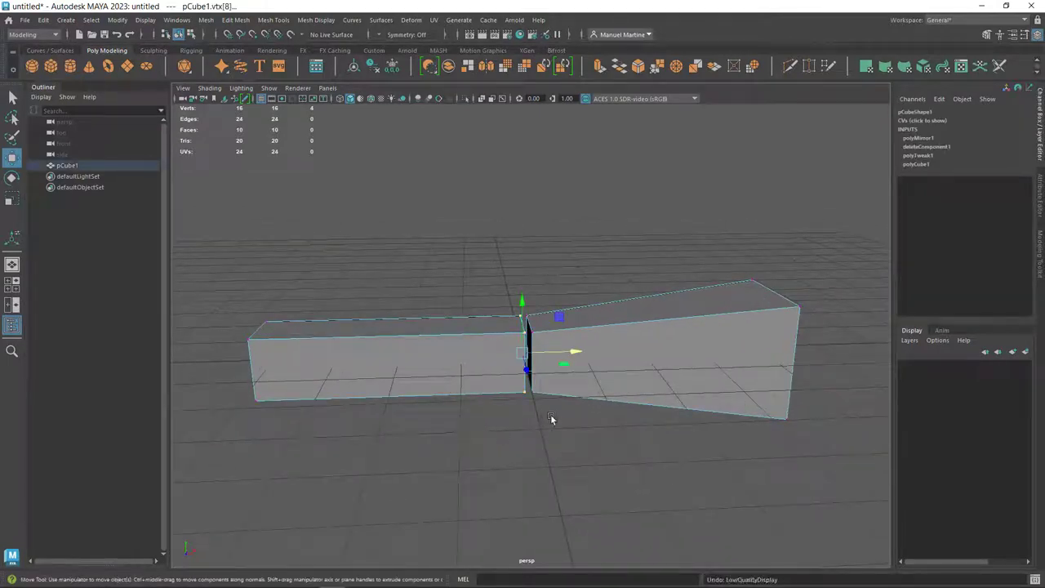
key(ctrl+z)
key(ctrl+z)
key(ctrl+z)
key(ctrl+z)
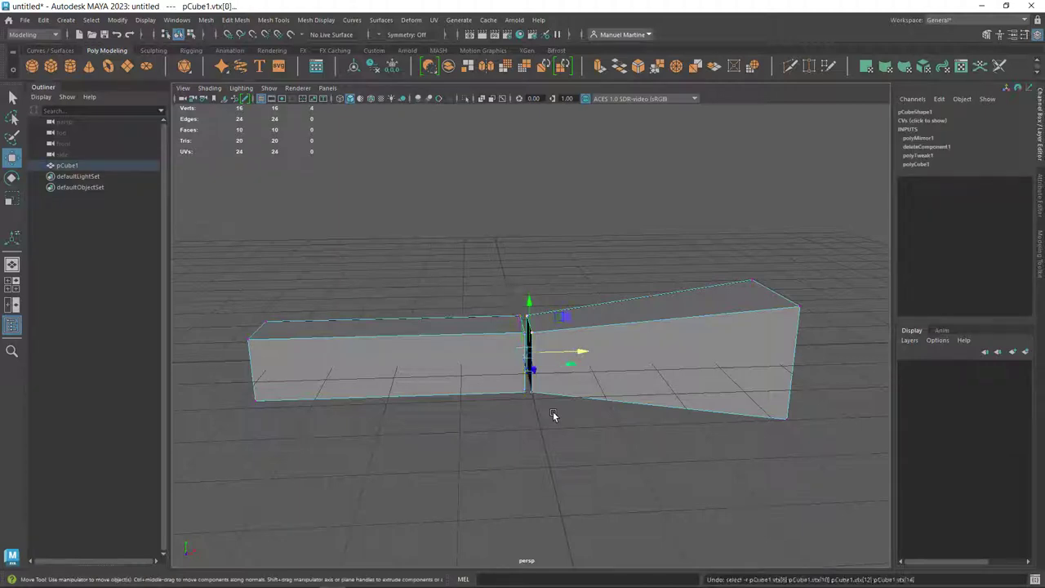
key(ctrl+z)
key(ctrl+z)
key(ctrl+z)
key(ctrl+z)
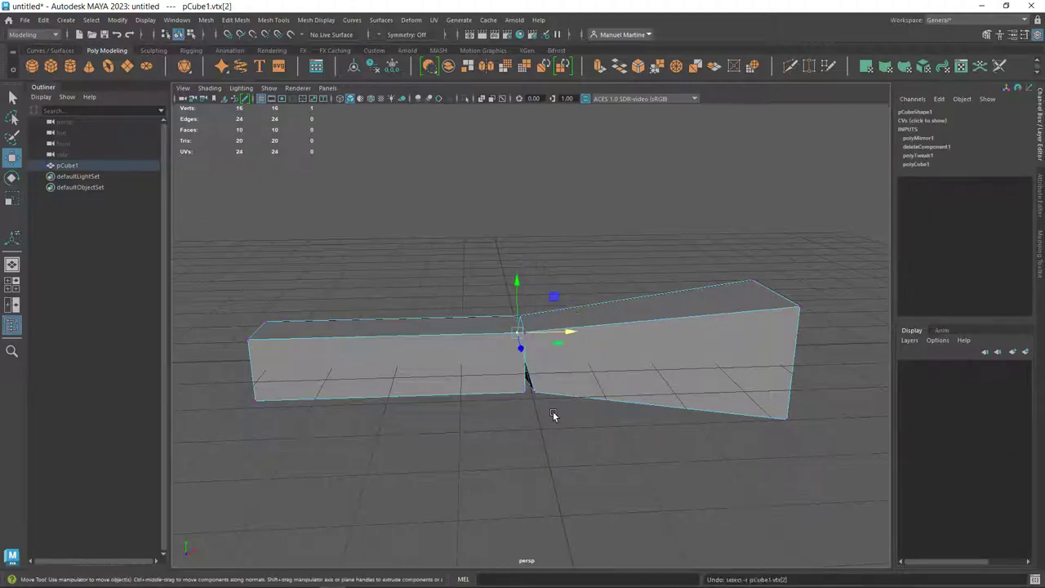
key(ctrl+z)
key(ctrl+z)
key(ctrl+z)
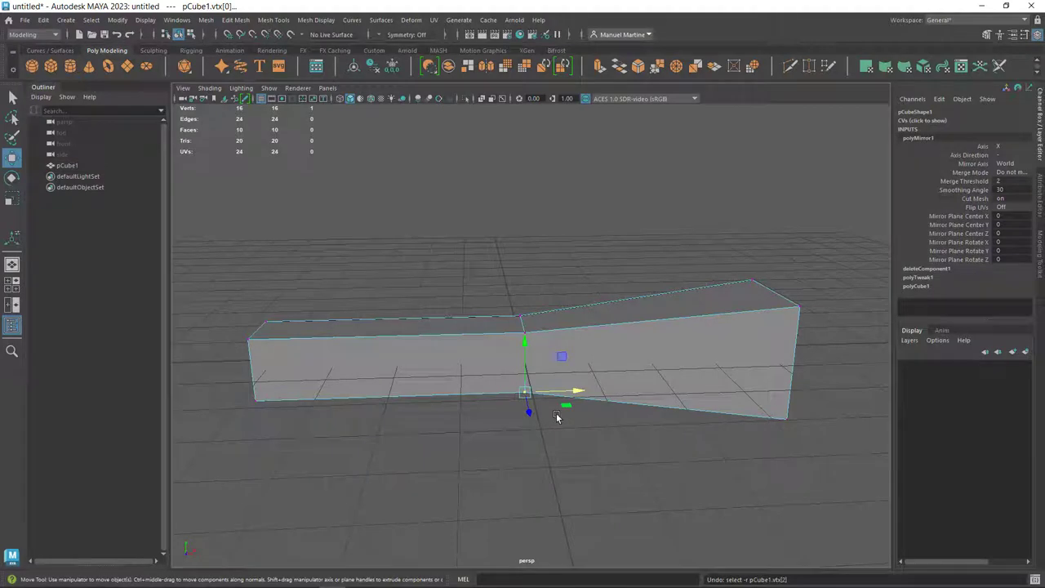
key(ctrl+z)
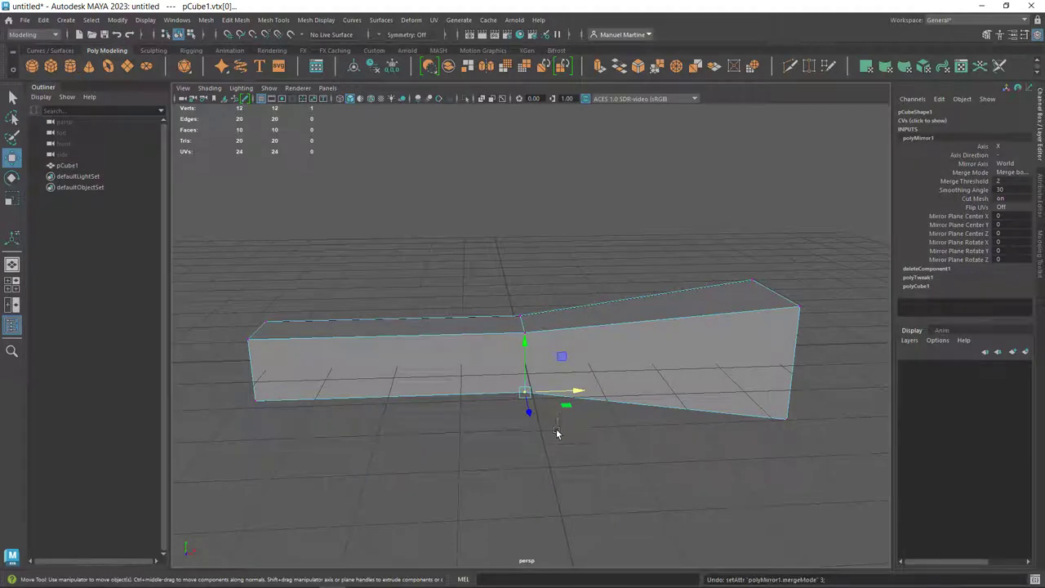
alt+drag(522, 411, 561, 411)
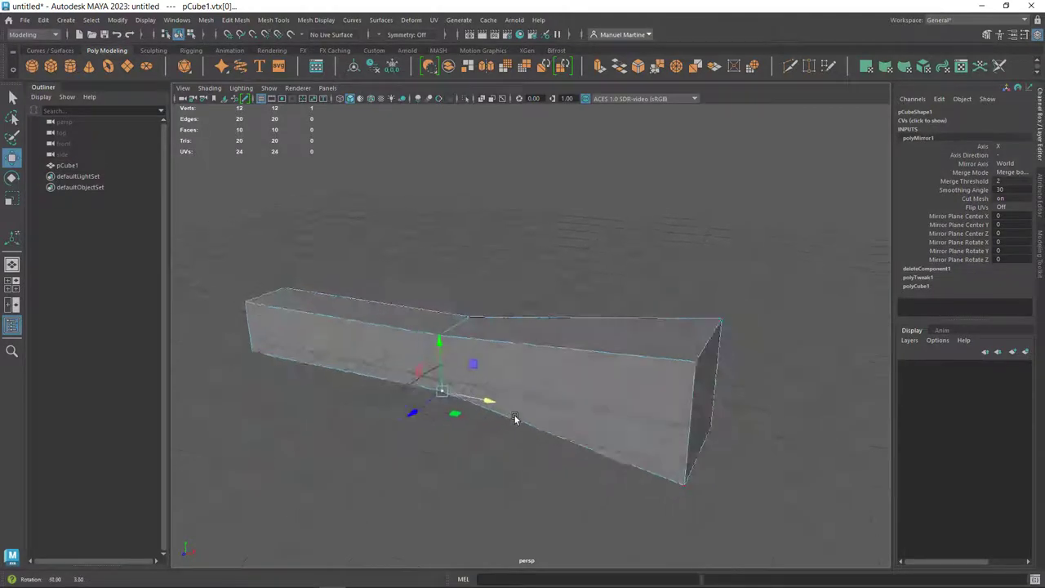
- Enter face mode and marquee-select every face on the mirrored box's left half
alt+right_drag(562, 410, 497, 401)
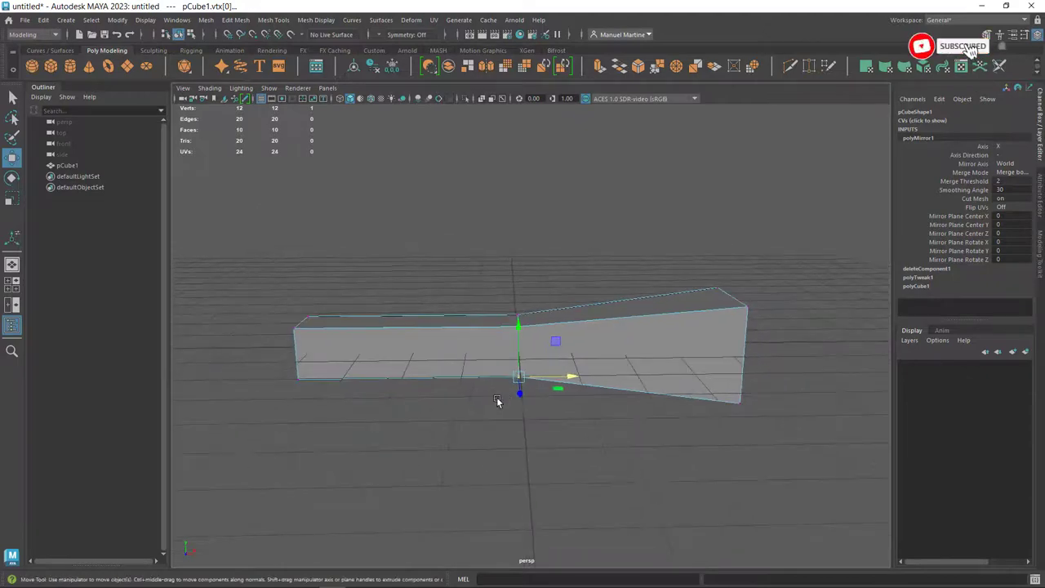
mouse_move(497, 400)
alt+mouse_down()
mouse_move(520, 395)
mouse_move(492, 394)
alt+mouse_up()
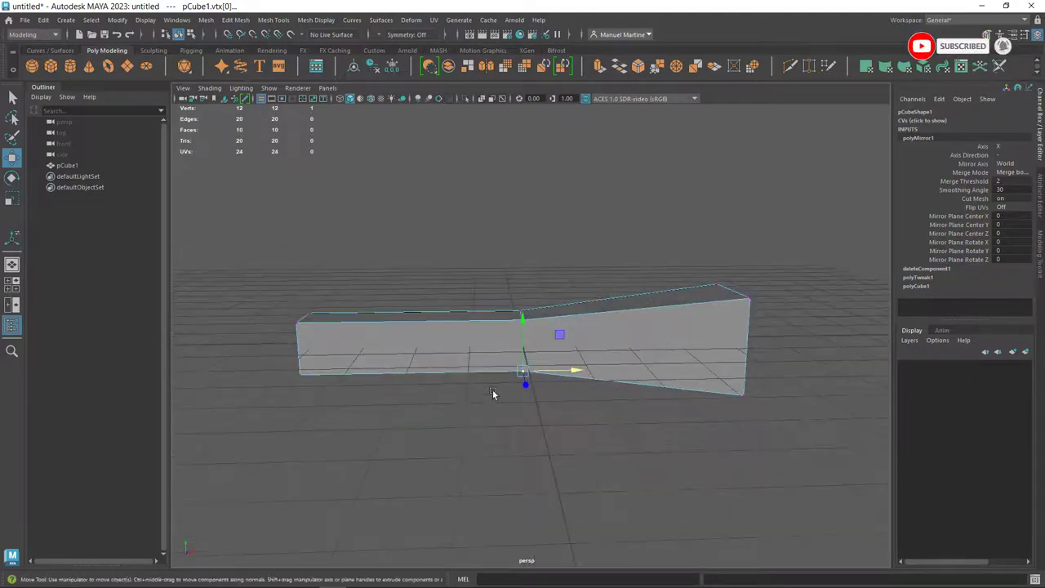
right_drag(417, 302, 416, 312)
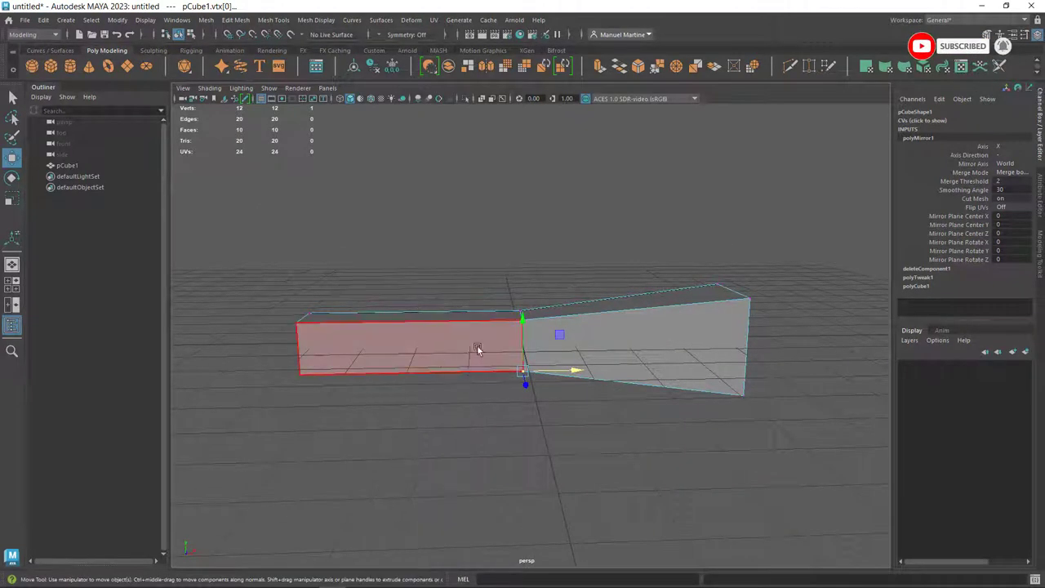
mouse_move(497, 275)
mouse_down()
mouse_move(275, 422)
mouse_move(285, 424)
mouse_up()
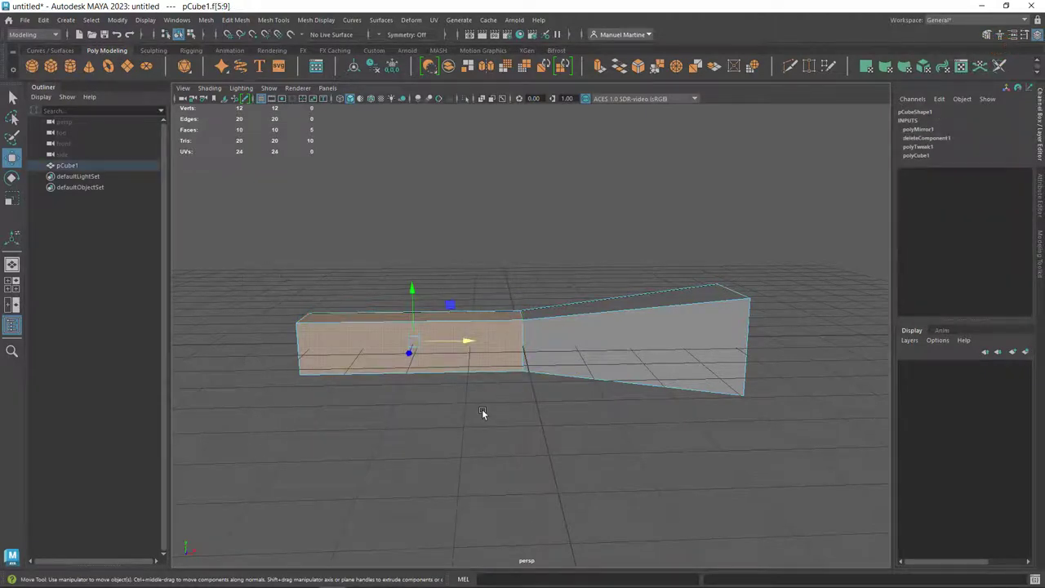
mouse_move(482, 416)
alt+mouse_down()
mouse_move(499, 399)
mouse_move(532, 401)
mouse_move(460, 403)
mouse_move(462, 412)
alt+mouse_up()
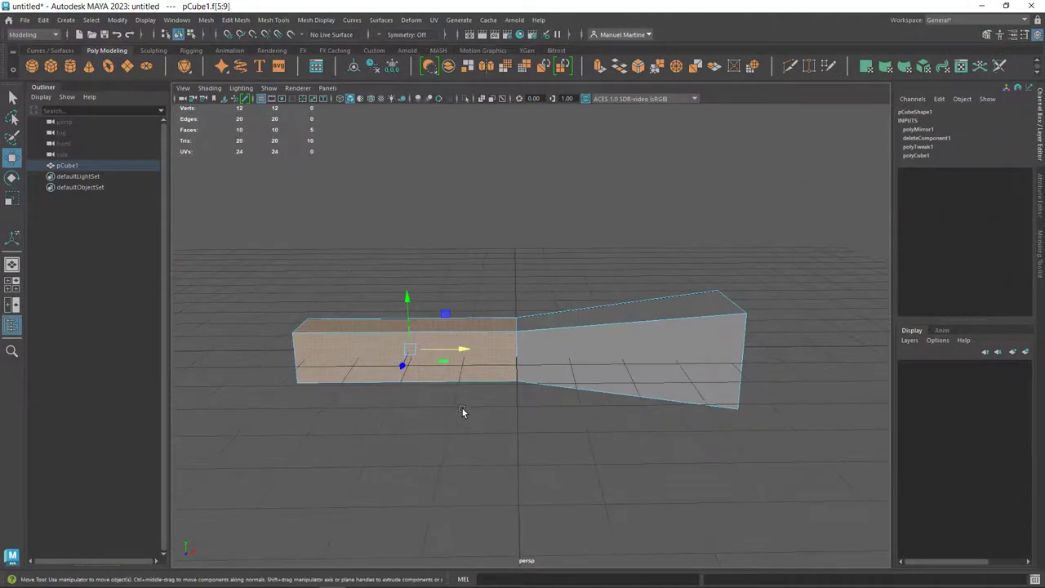
- Detach the left-half faces with Detach Components and slide that piece left along X
ctrl+right_click(445, 339)
shift+right_click(445, 339)
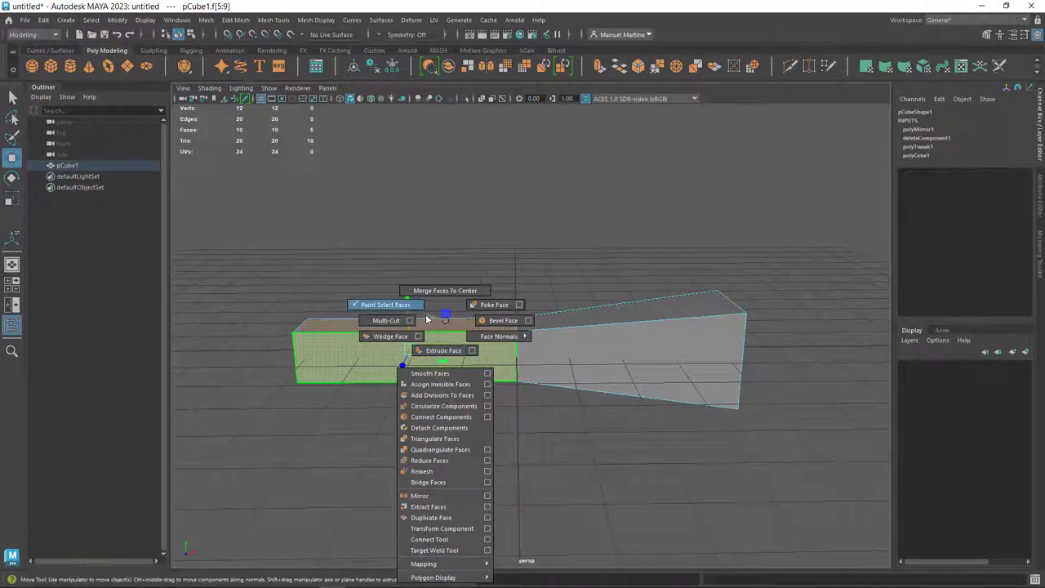
click(434, 430)
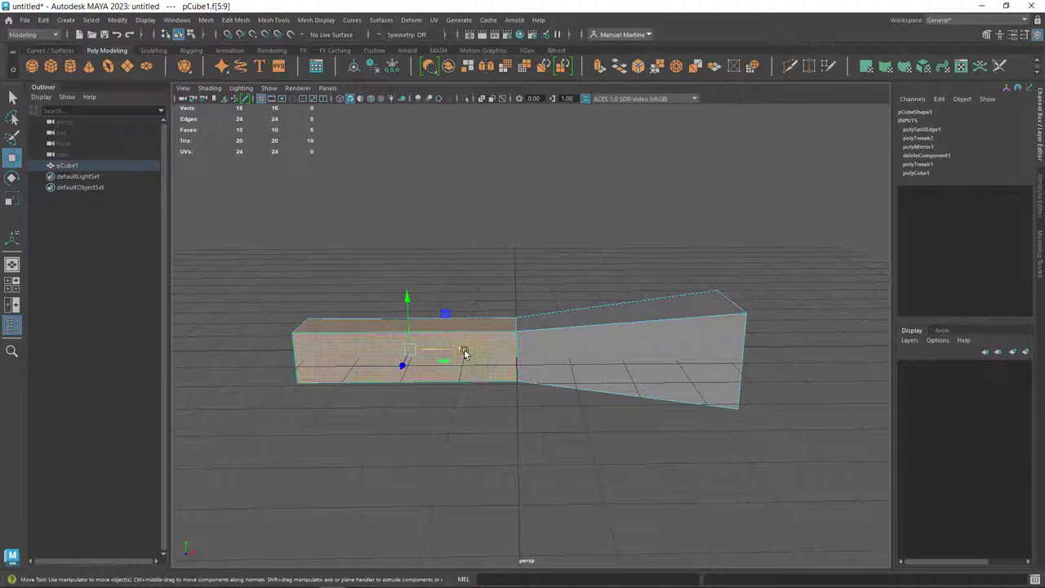
drag(461, 348, 419, 351)
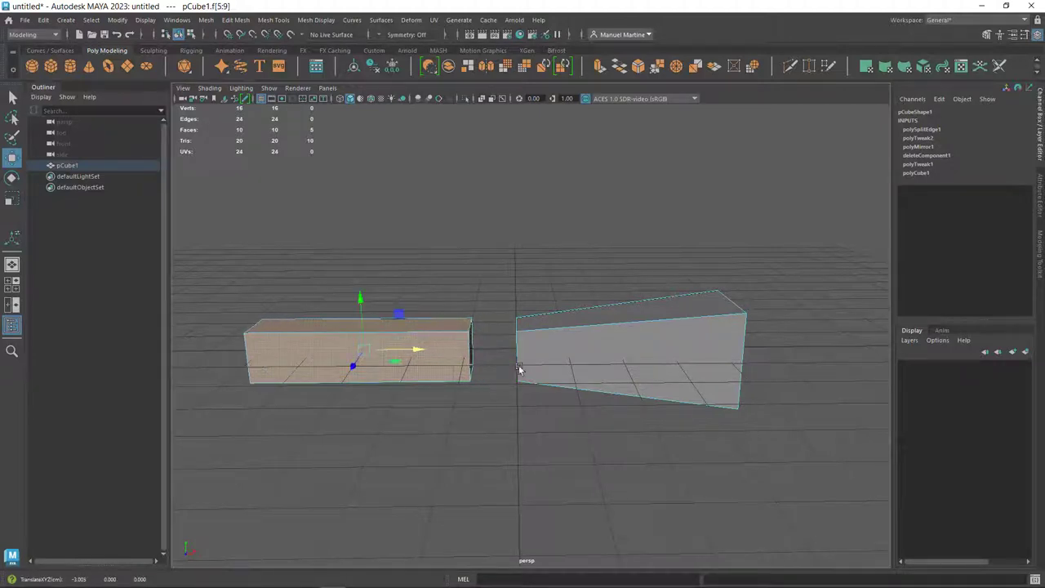
mouse_move(560, 385)
alt+mouse_down()
mouse_move(450, 420)
mouse_move(455, 432)
mouse_move(762, 384)
mouse_move(676, 396)
mouse_move(515, 388)
alt+mouse_up()
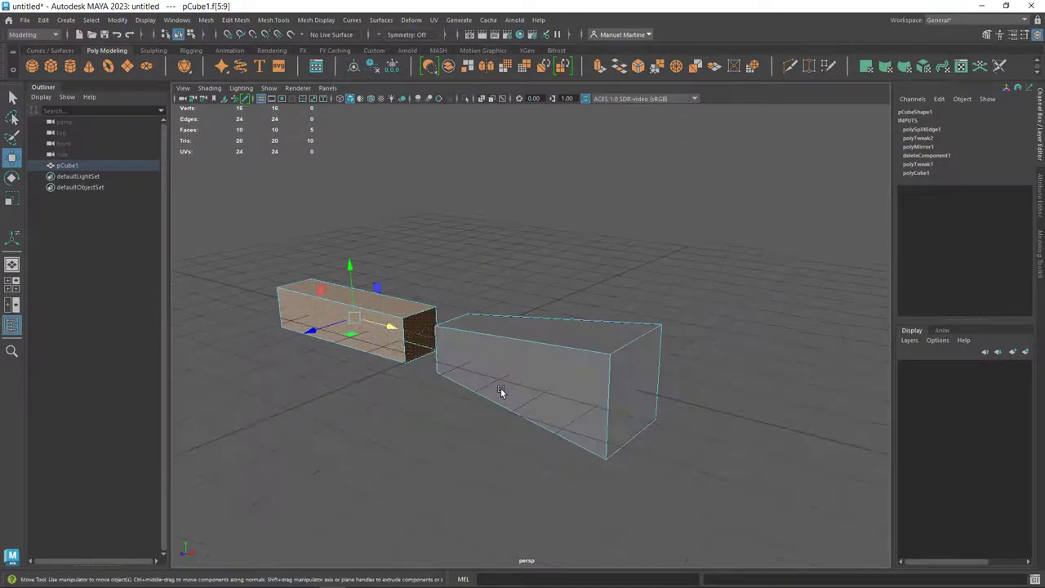
alt+right_drag(444, 397, 544, 403)
mouse_move(544, 403)
alt+mouse_down()
mouse_move(606, 406)
mouse_move(589, 425)
mouse_move(561, 422)
mouse_move(580, 394)
mouse_move(628, 397)
mouse_move(625, 408)
mouse_move(602, 408)
alt+mouse_up()
alt+right_drag(602, 405, 564, 401)
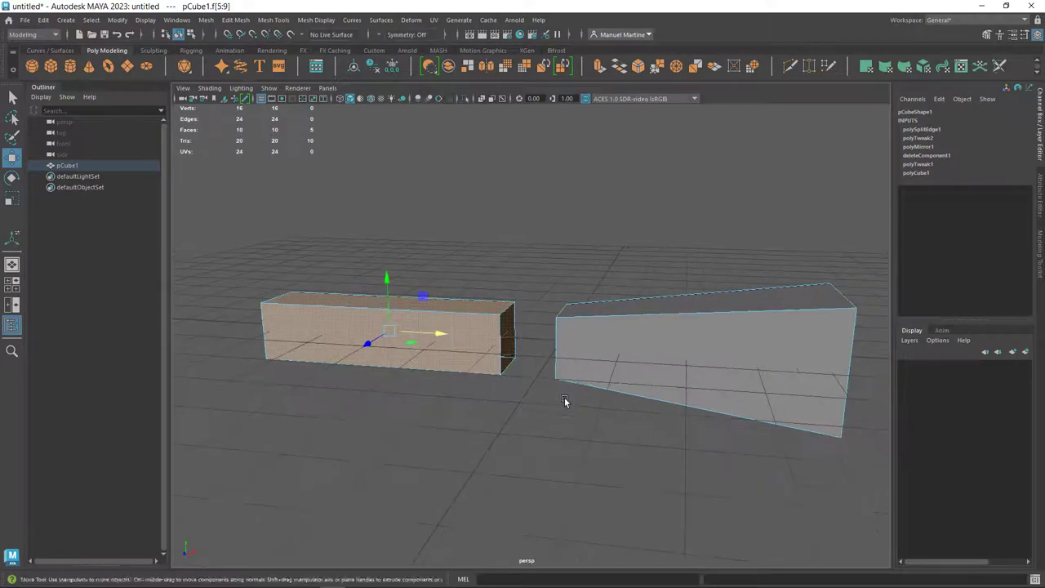
mouse_move(564, 401)
alt+mouse_down()
mouse_move(529, 389)
mouse_move(484, 395)
alt+mouse_up()
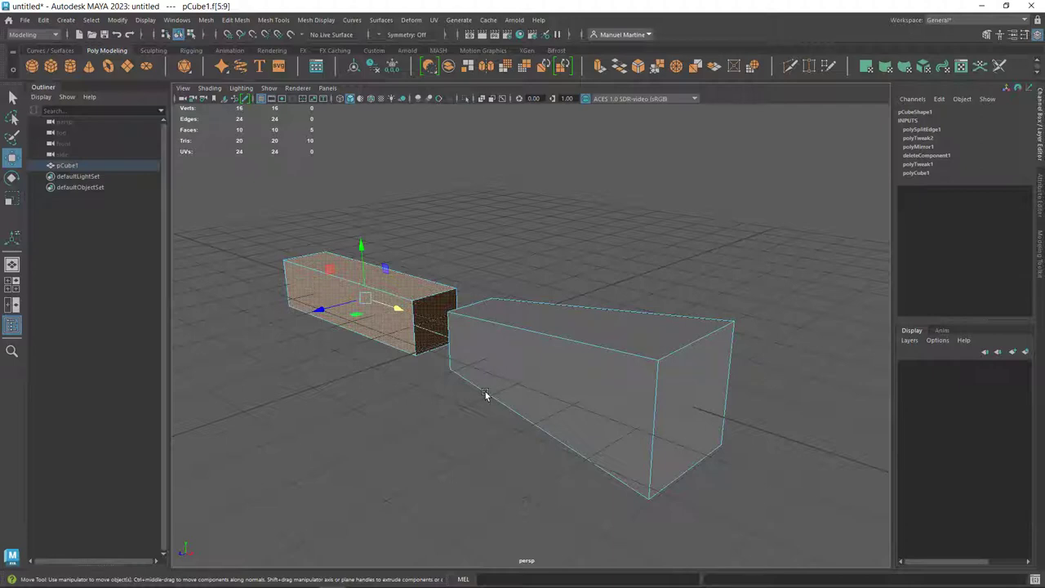
- Turn on smooth preview with key 3 and clear the selection to view both rounded pieces
key(3)
alt+right_drag(485, 395, 893, 497)
key(r)
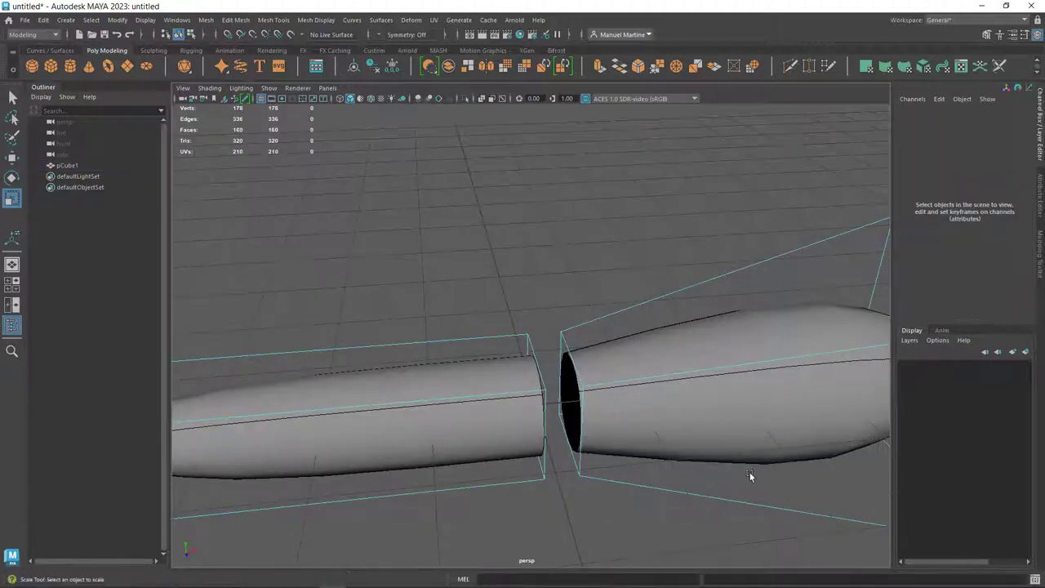
alt+right_drag(751, 479, 567, 397)
mouse_move(647, 433)
alt+mouse_down()
mouse_move(517, 397)
mouse_move(579, 422)
mouse_move(489, 438)
mouse_move(576, 447)
mouse_move(626, 434)
alt+mouse_up()
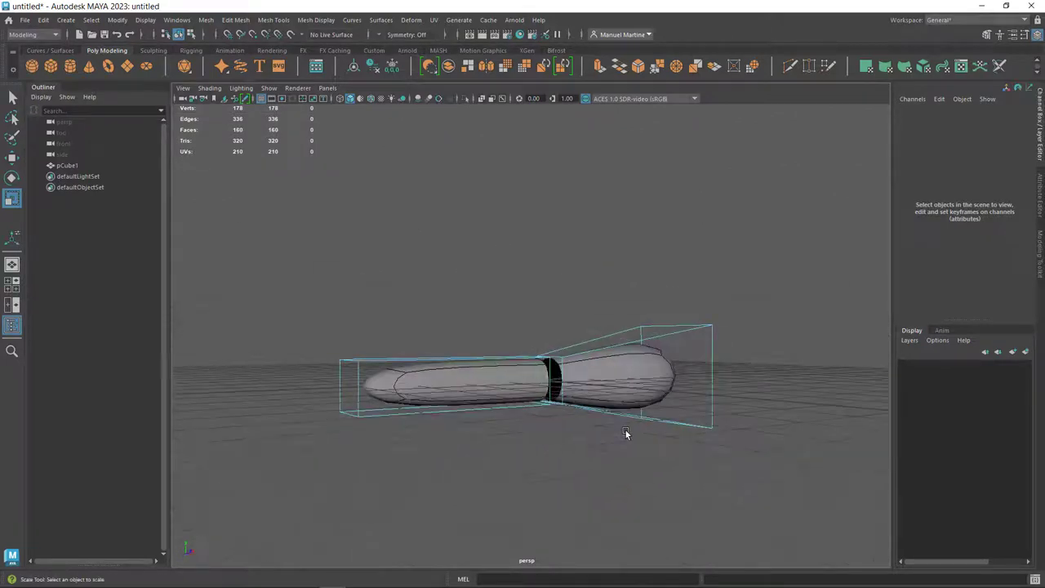